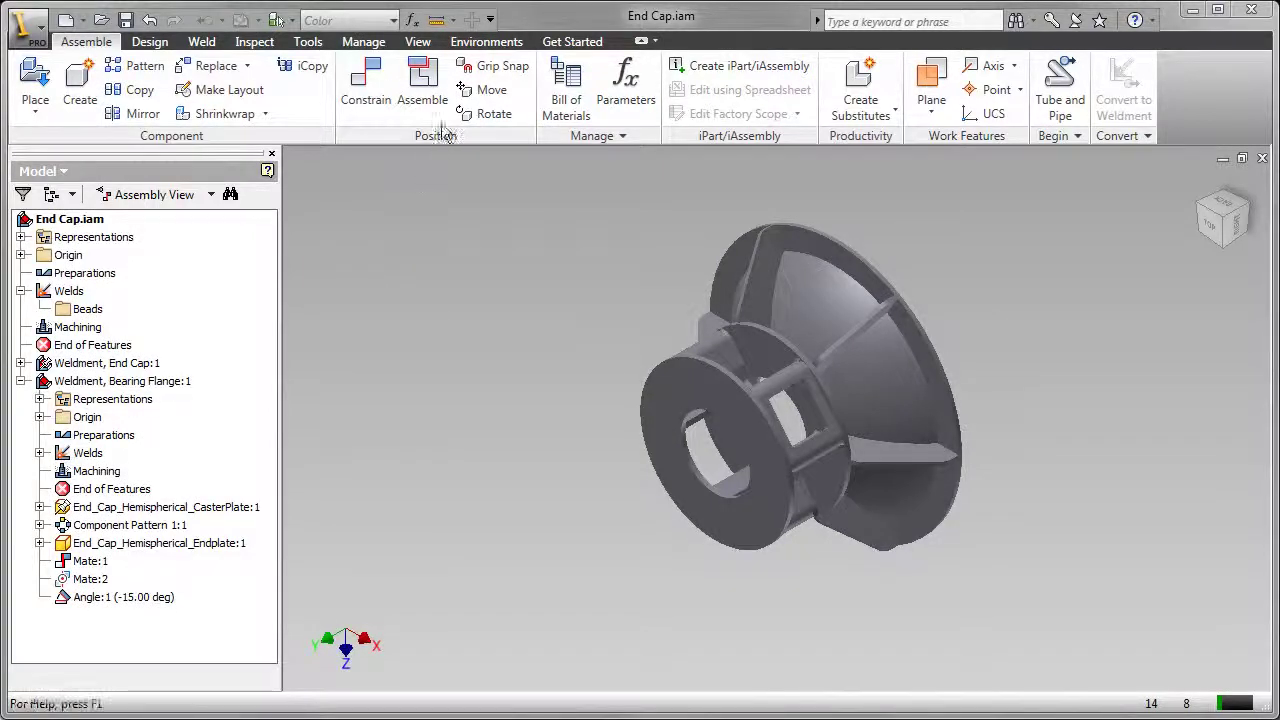
Launch the Stress Analysis environment for the End Cap.iam weldment from Environments
click(467, 45)
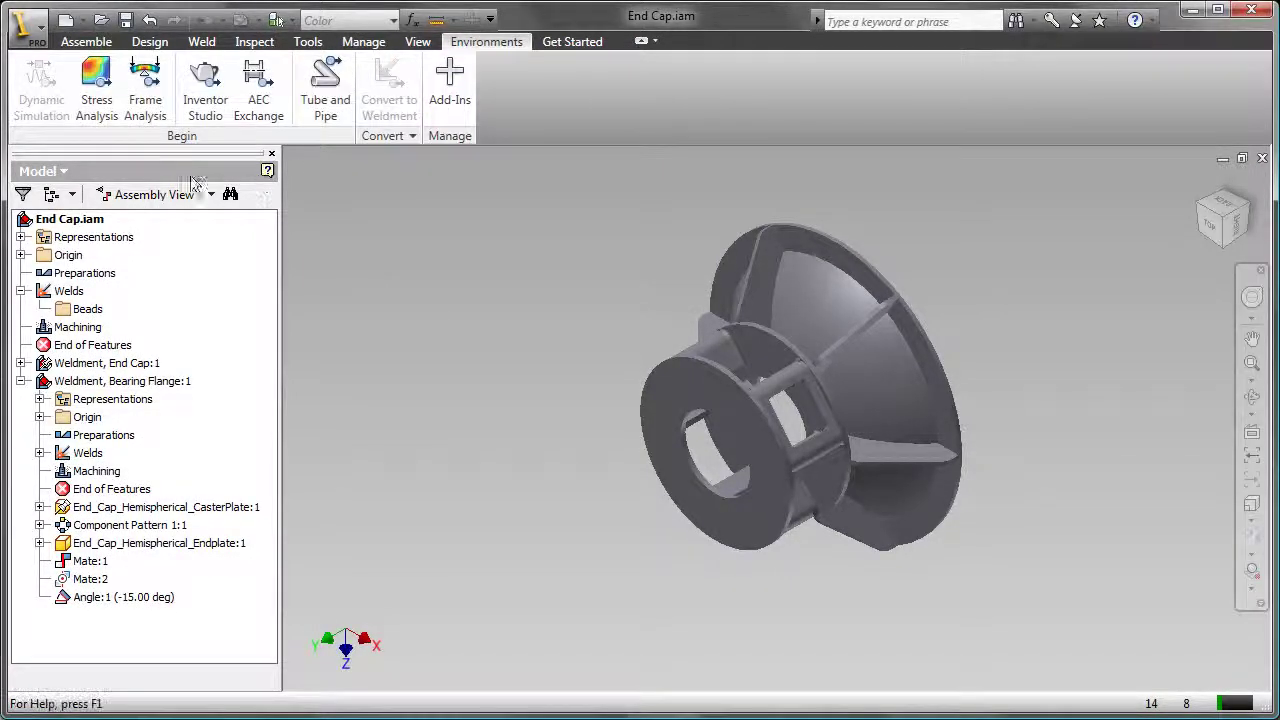
click(97, 104)
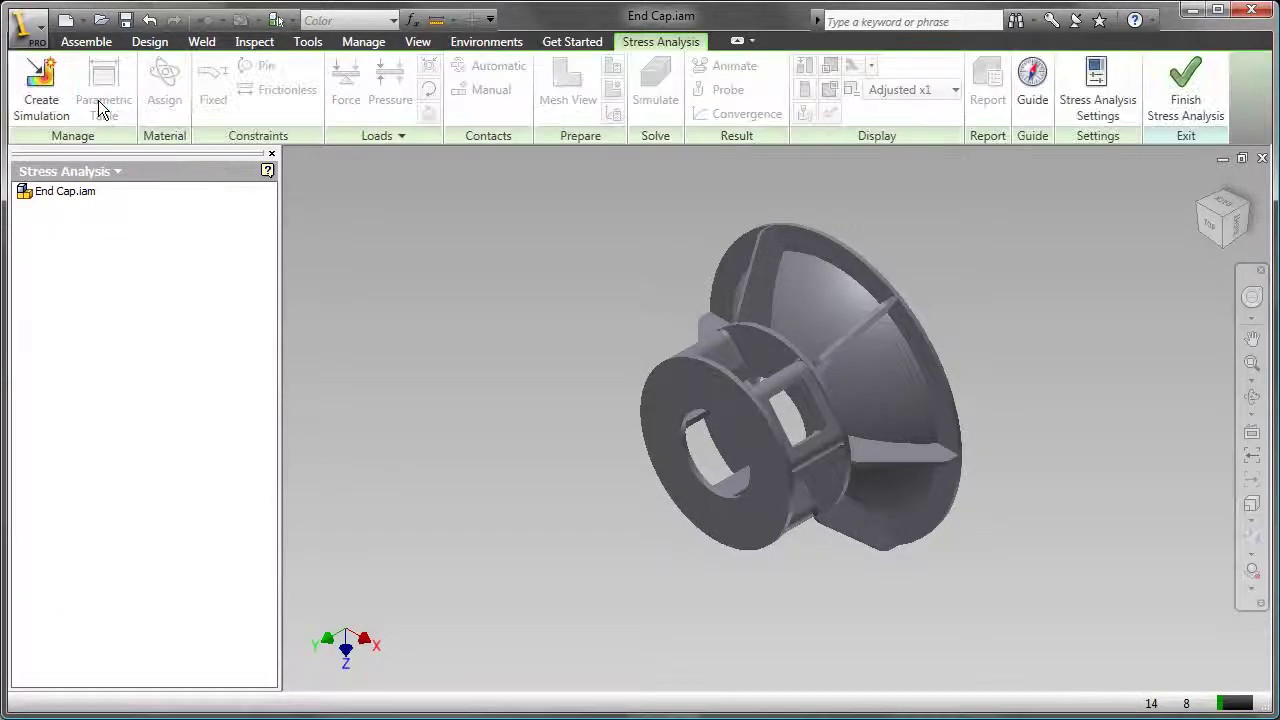
Create a static simulation named 'End Cap Simulation 1'
click(42, 100)
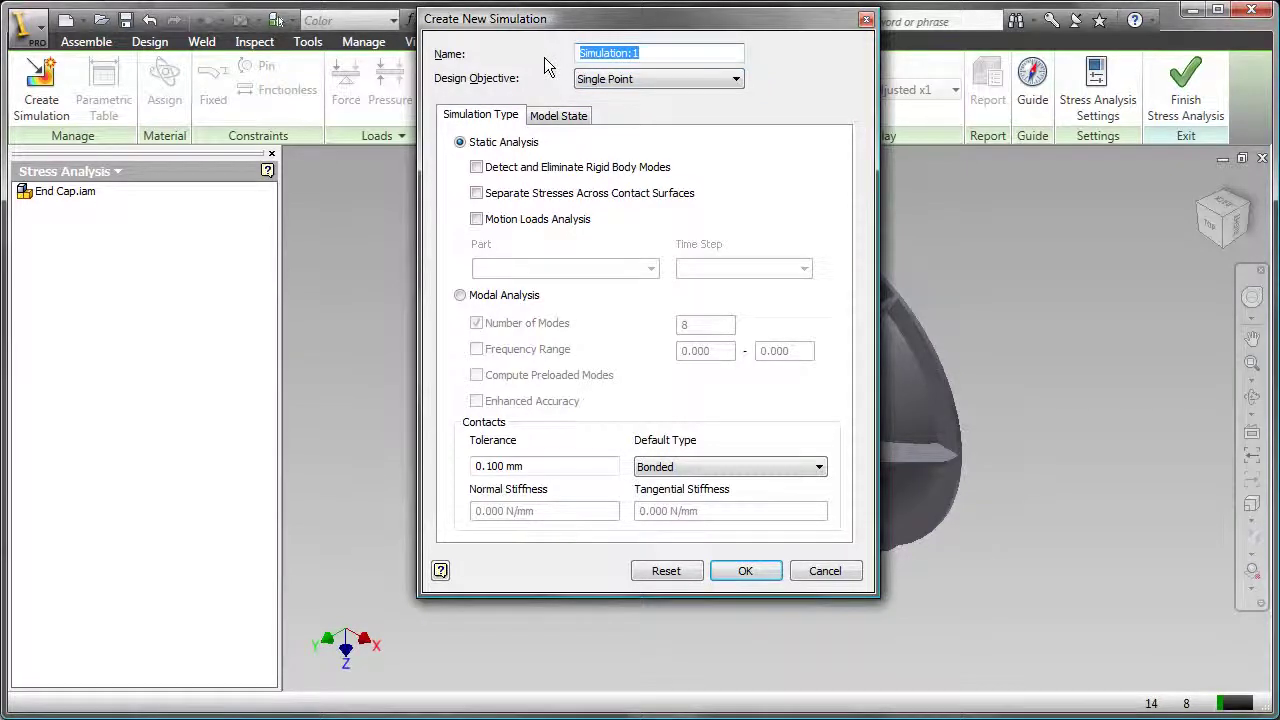
text(End C)
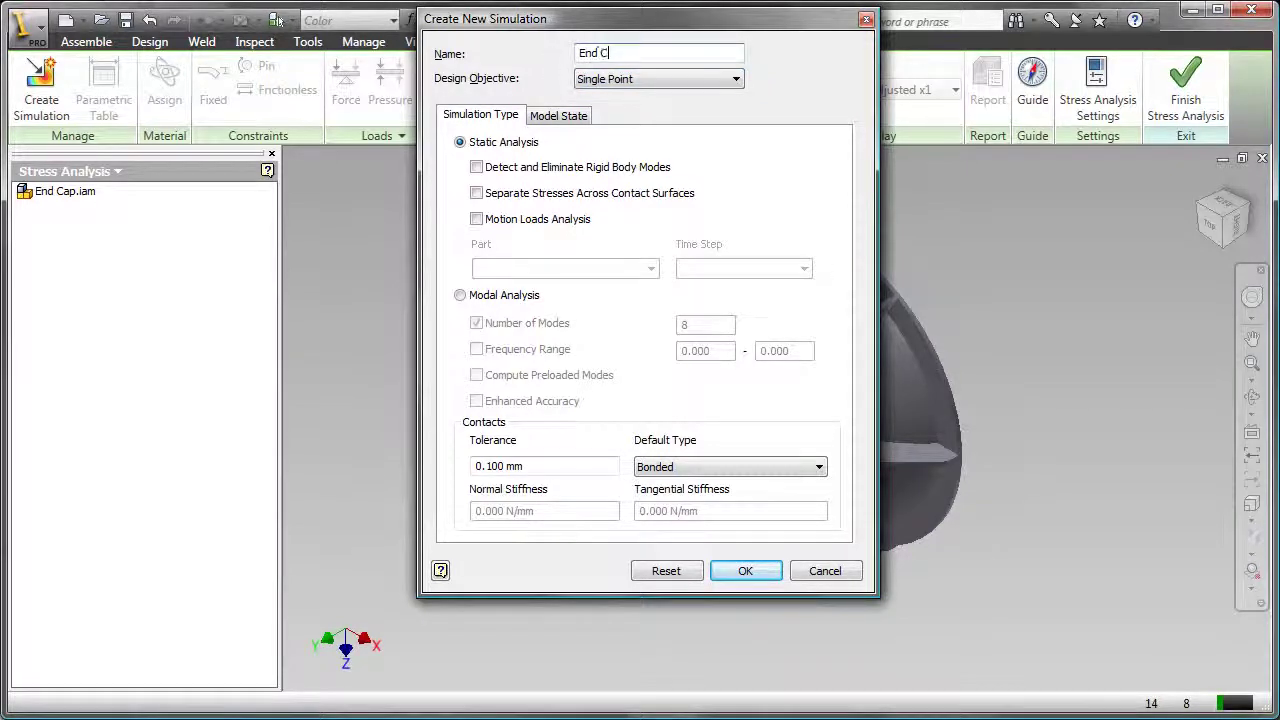
text(ap Simulation 1)
click(750, 572)
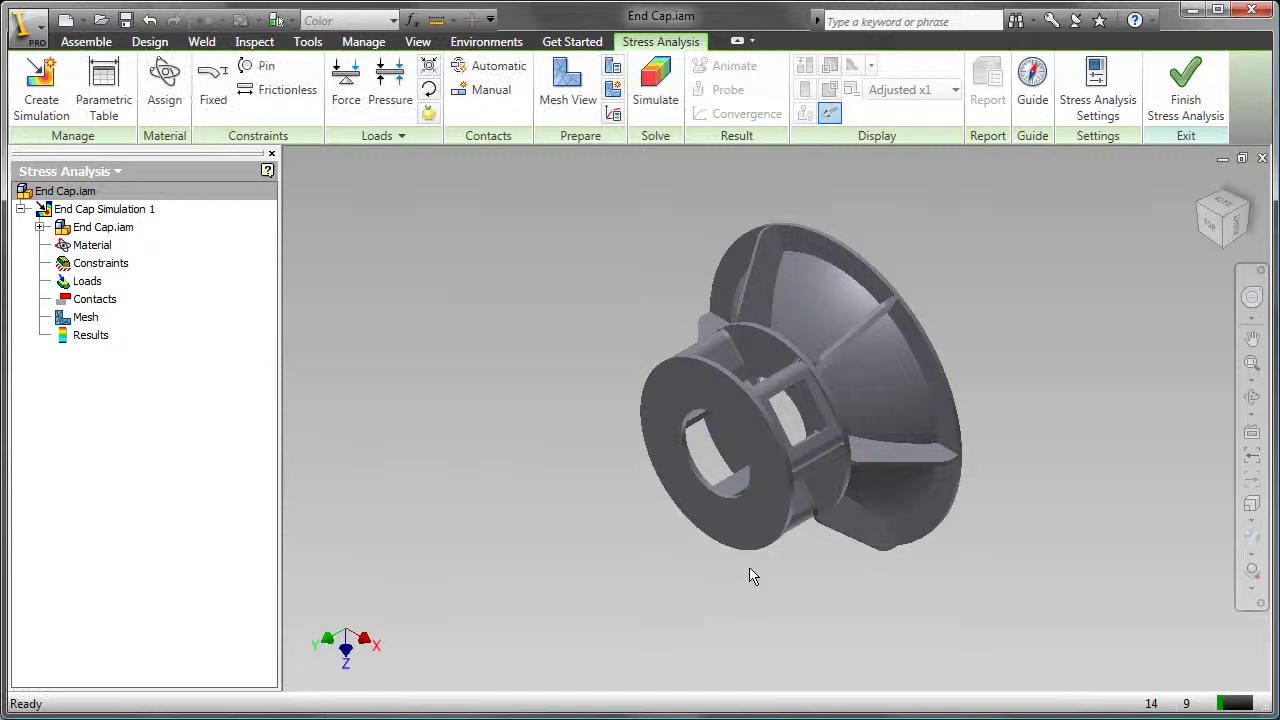
Auto-detect contacts and review the resulting Bonded contacts in the browser
click(484, 67)
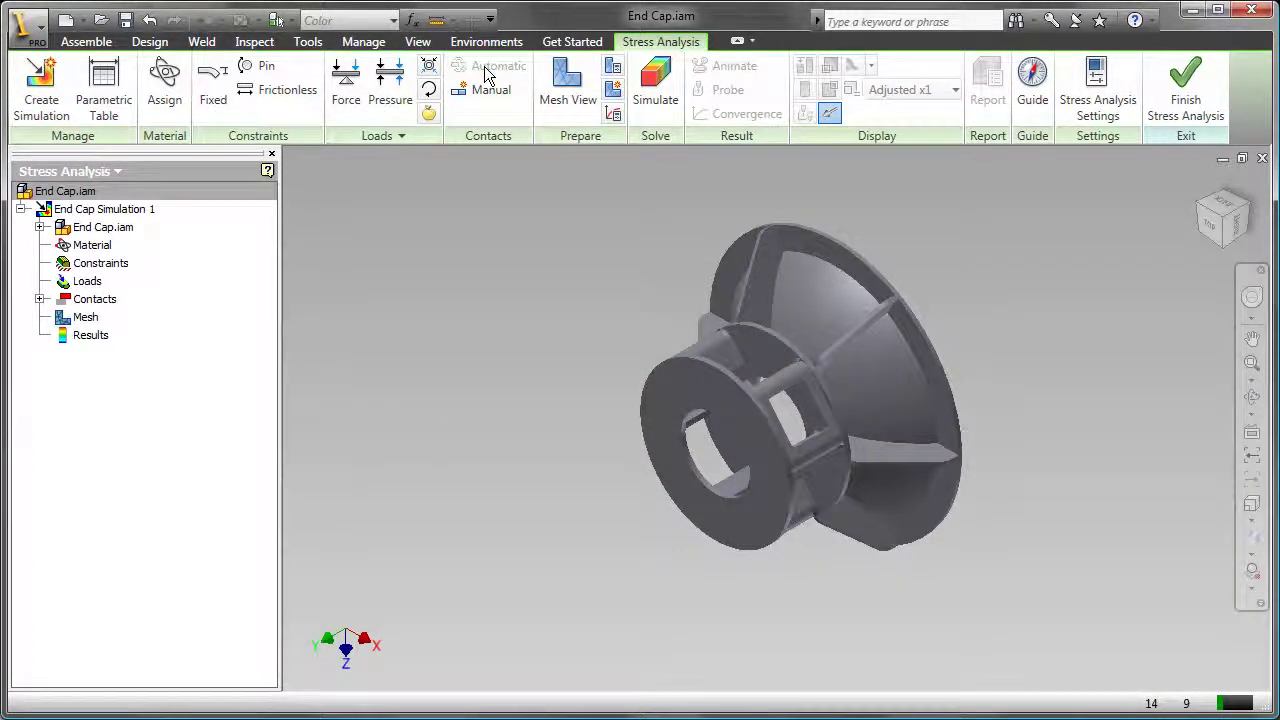
click(40, 300)
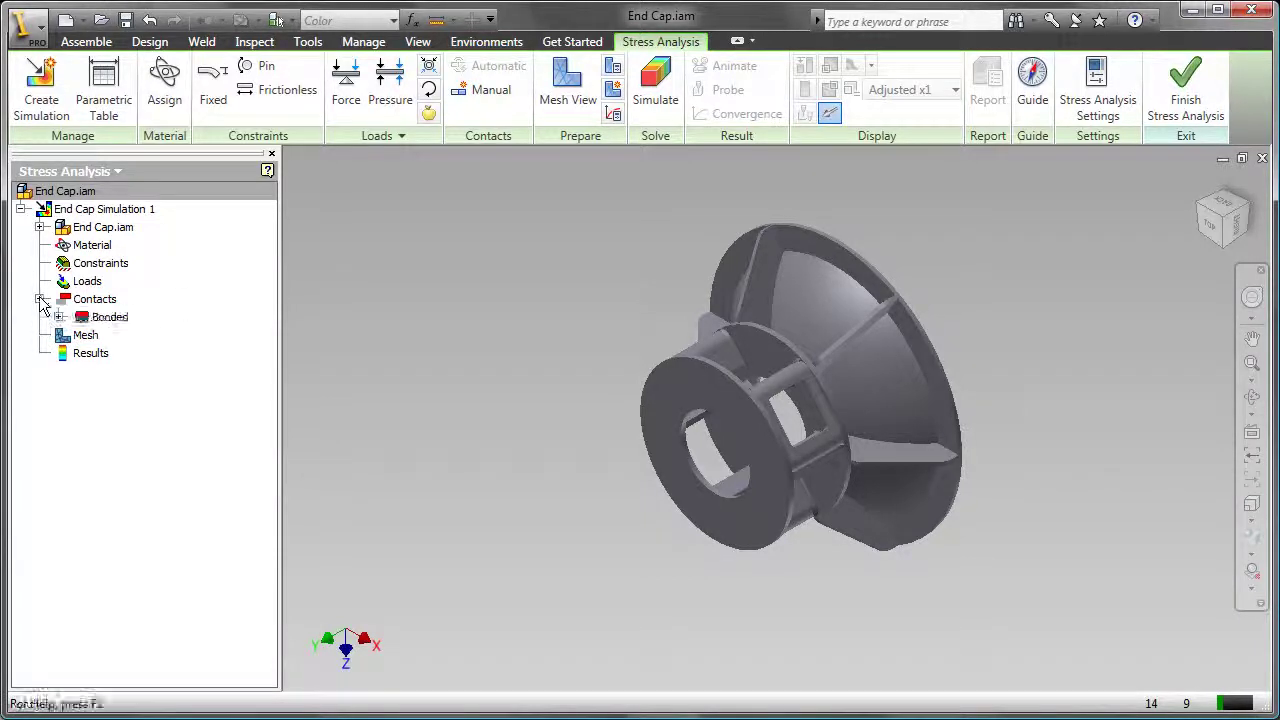
click(59, 317)
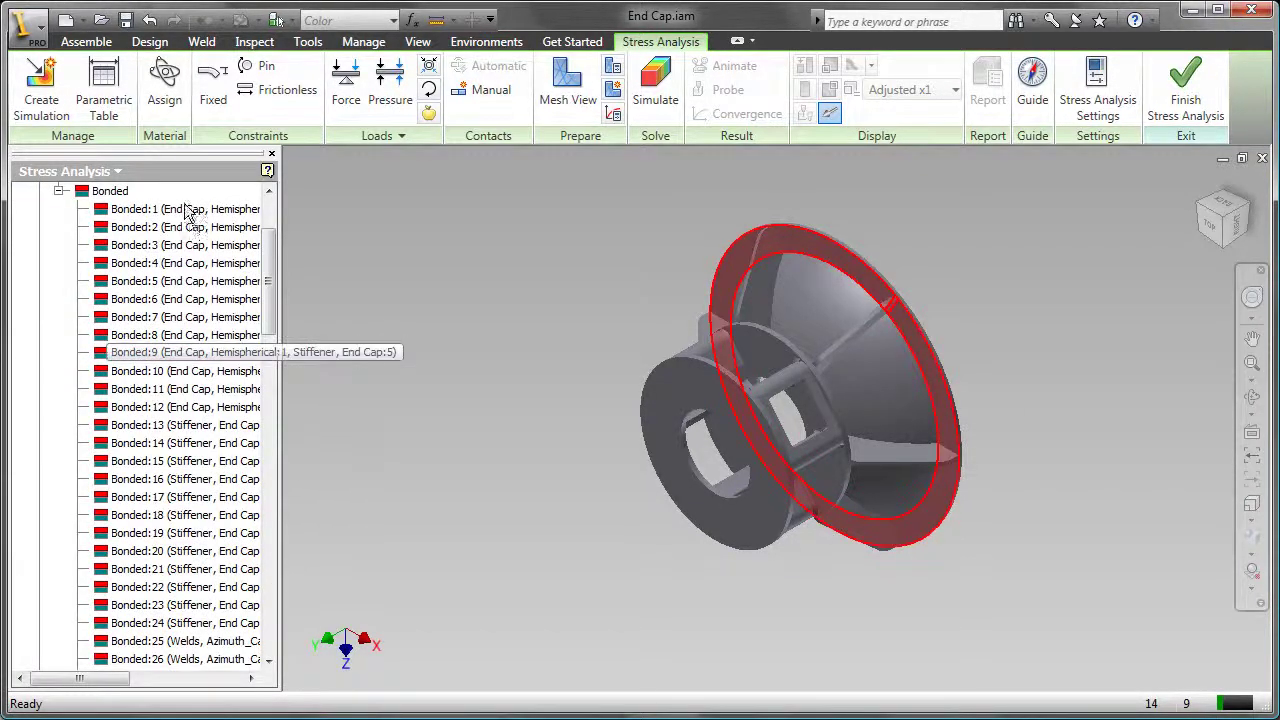
click(58, 192)
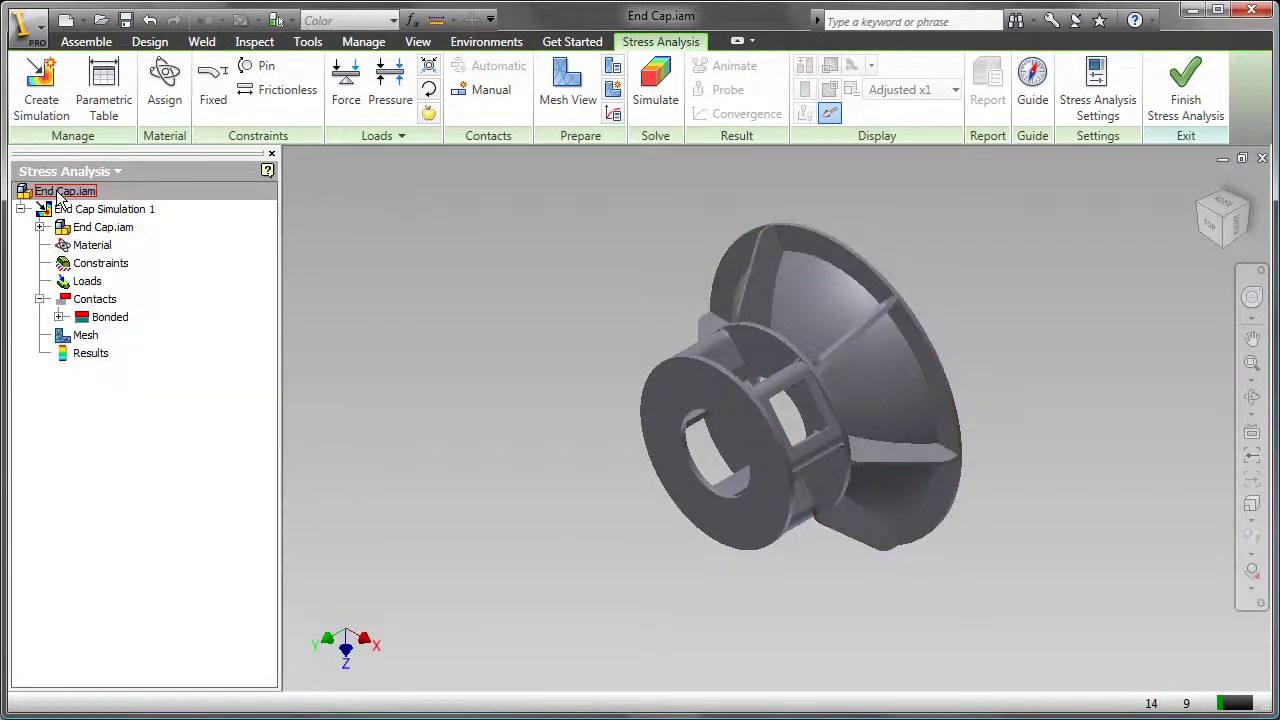
click(40, 299)
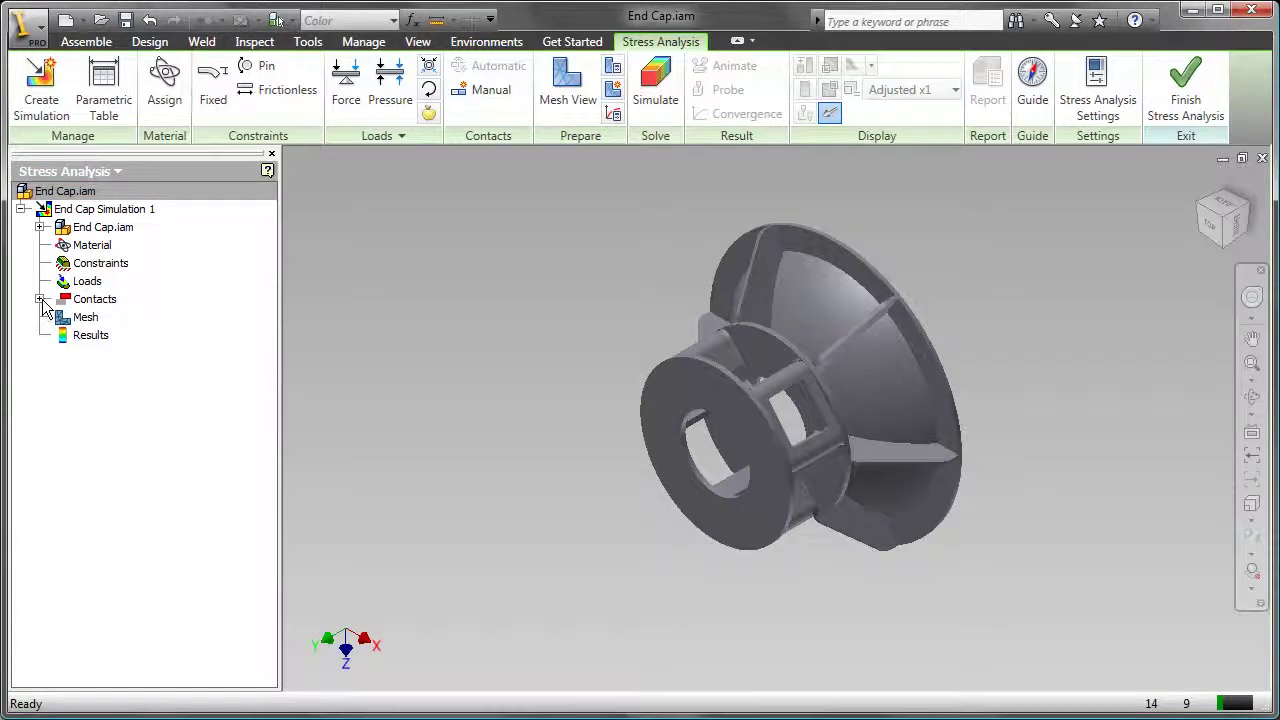
click(165, 100)
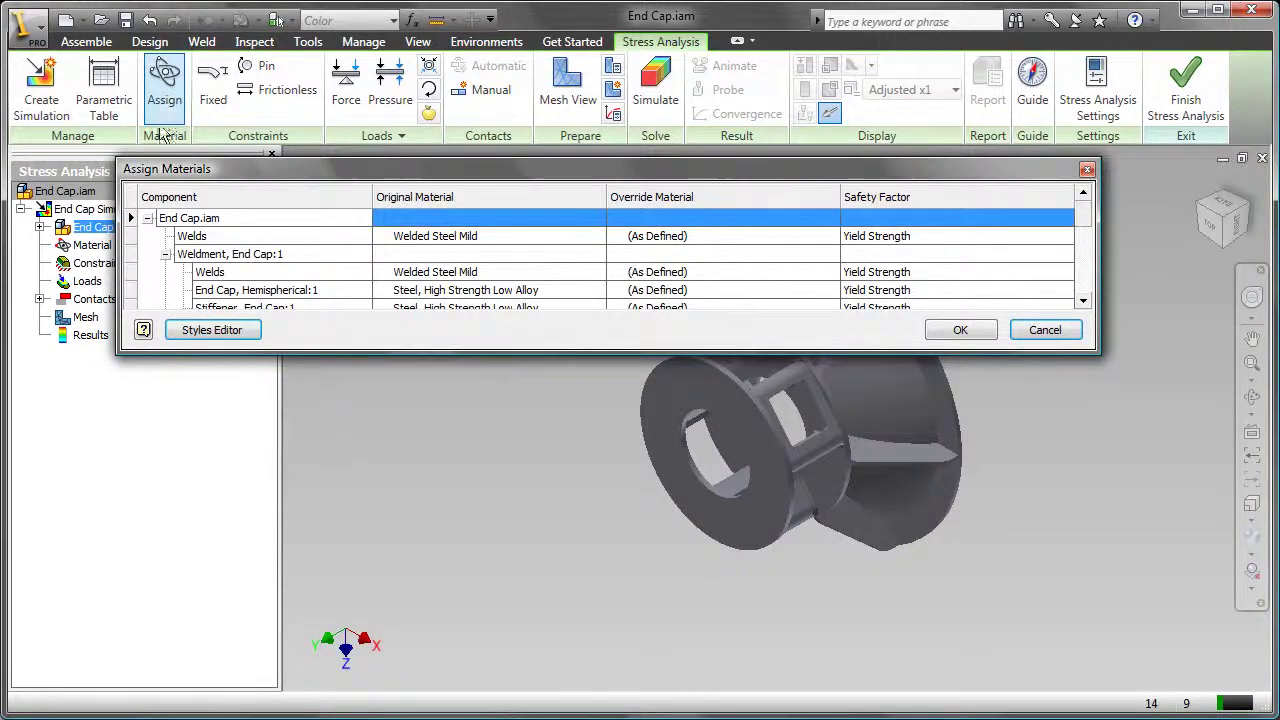
click(398, 290)
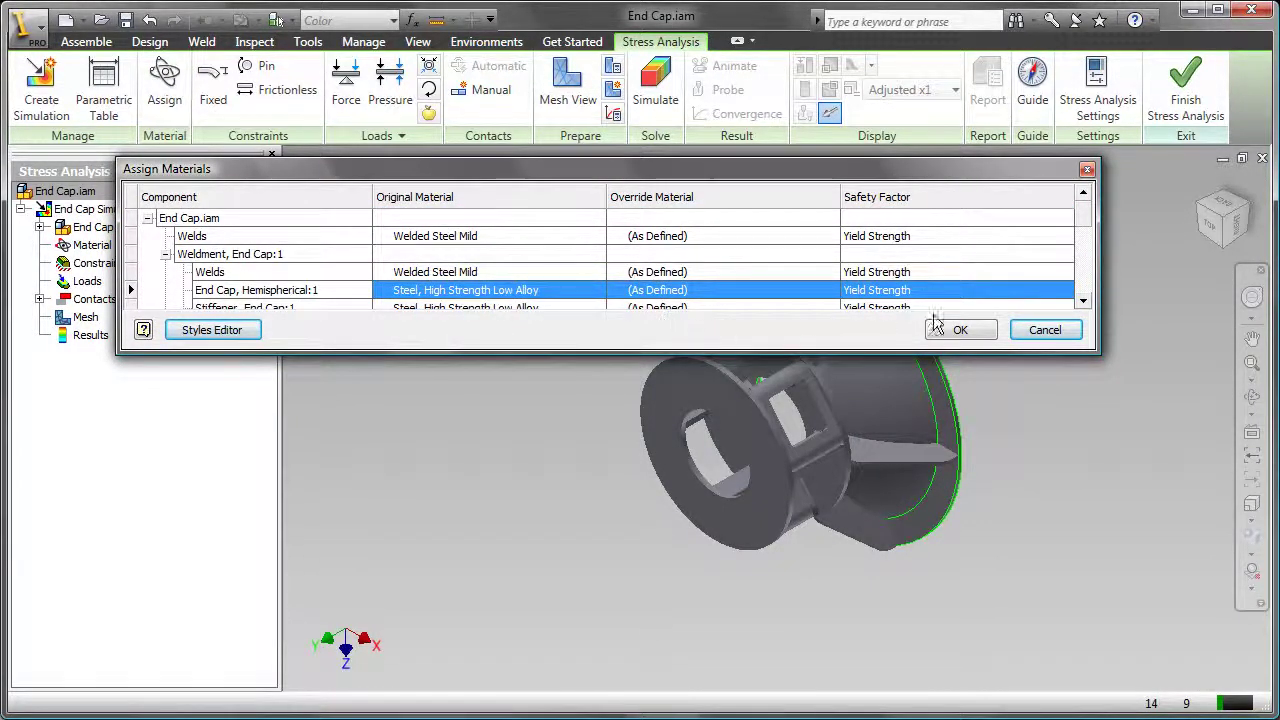
click(1065, 293)
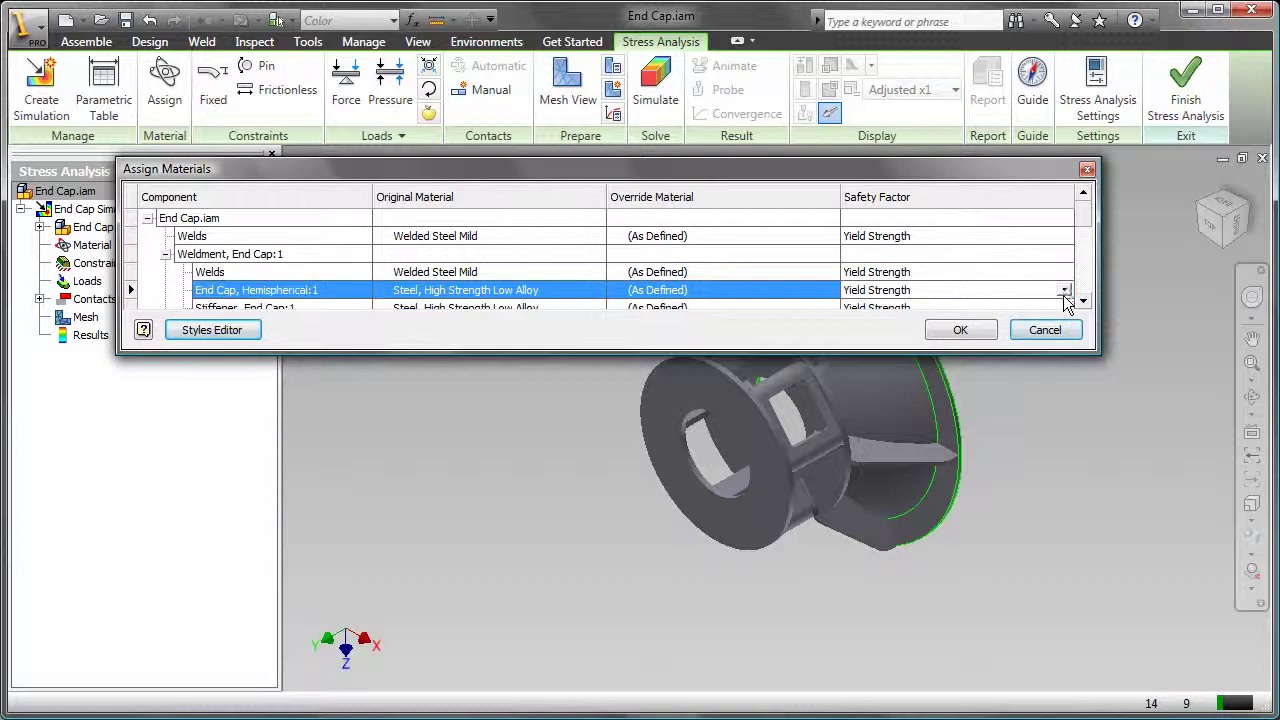
click(1065, 291)
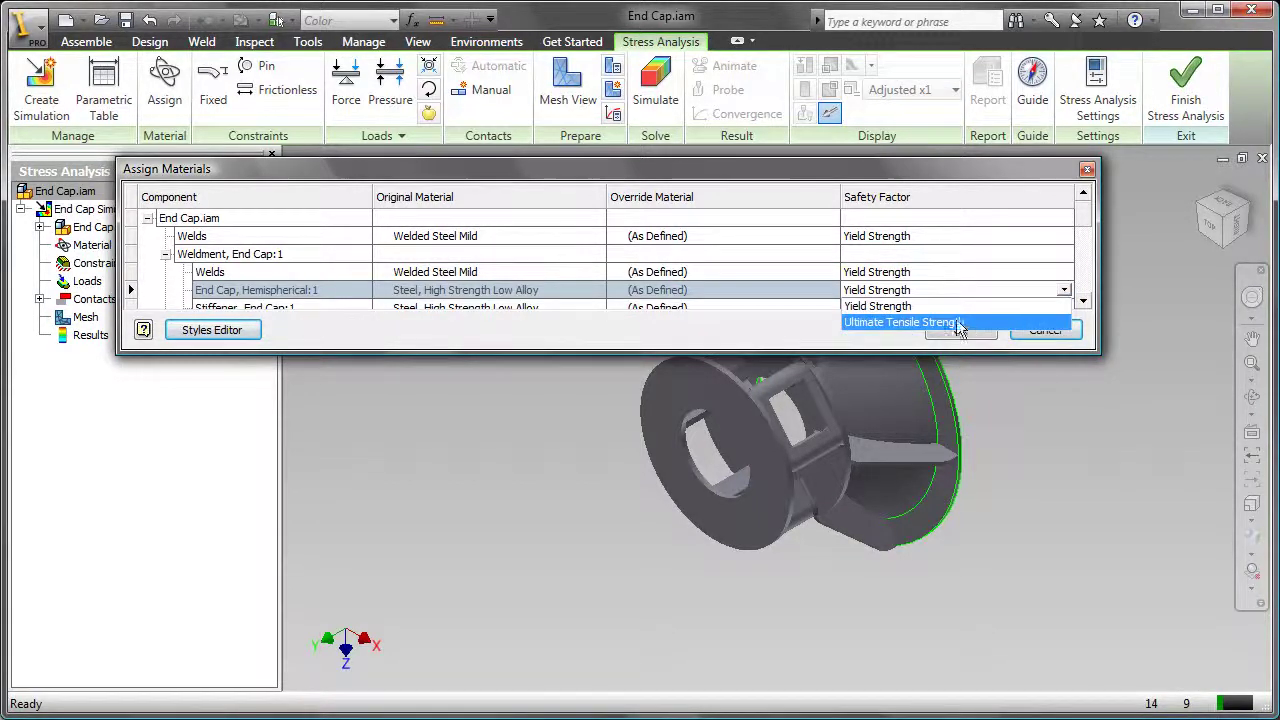
click(901, 308)
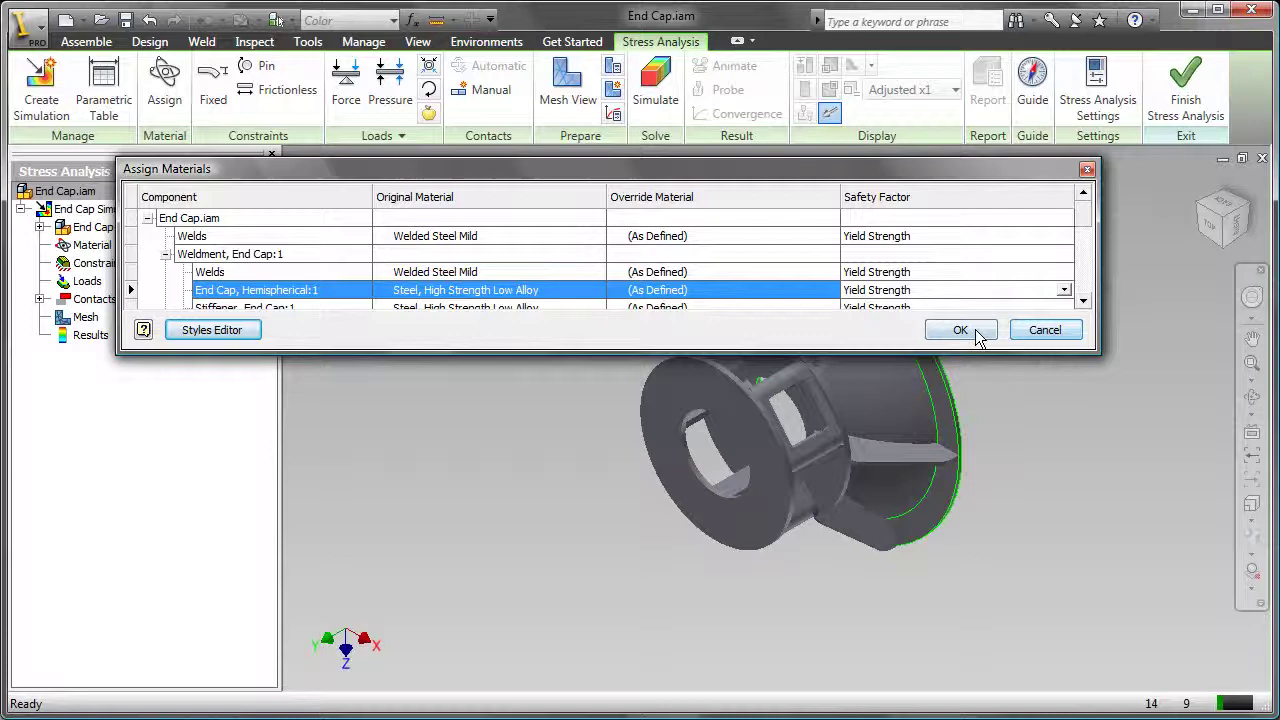
click(960, 330)
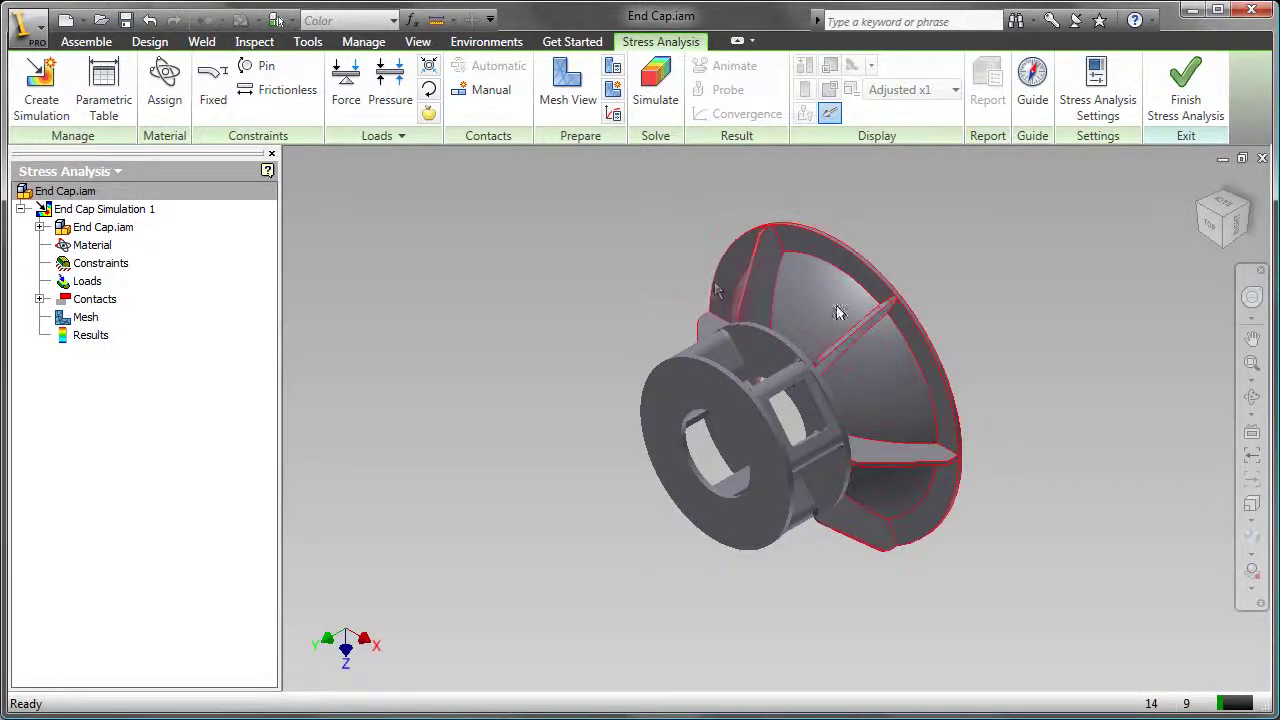
Fix the end cap's large flange face in place as Fixed Constraint:1
click(213, 100)
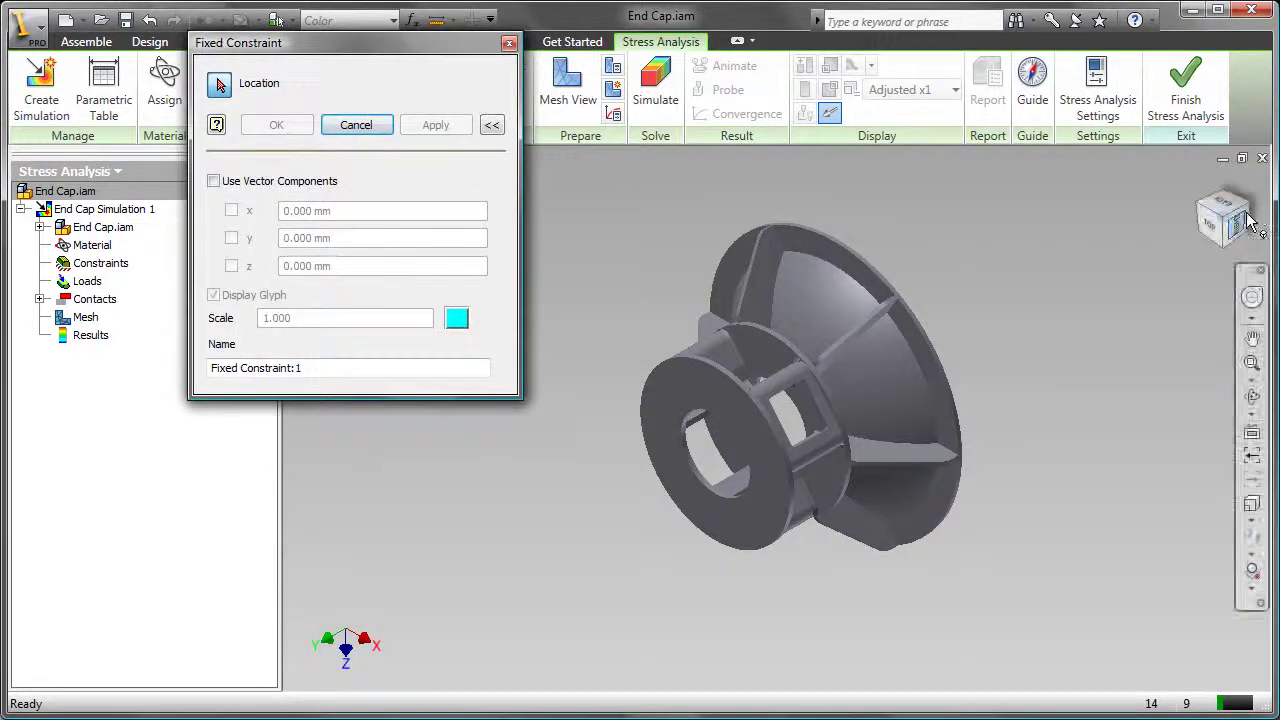
click(1245, 215)
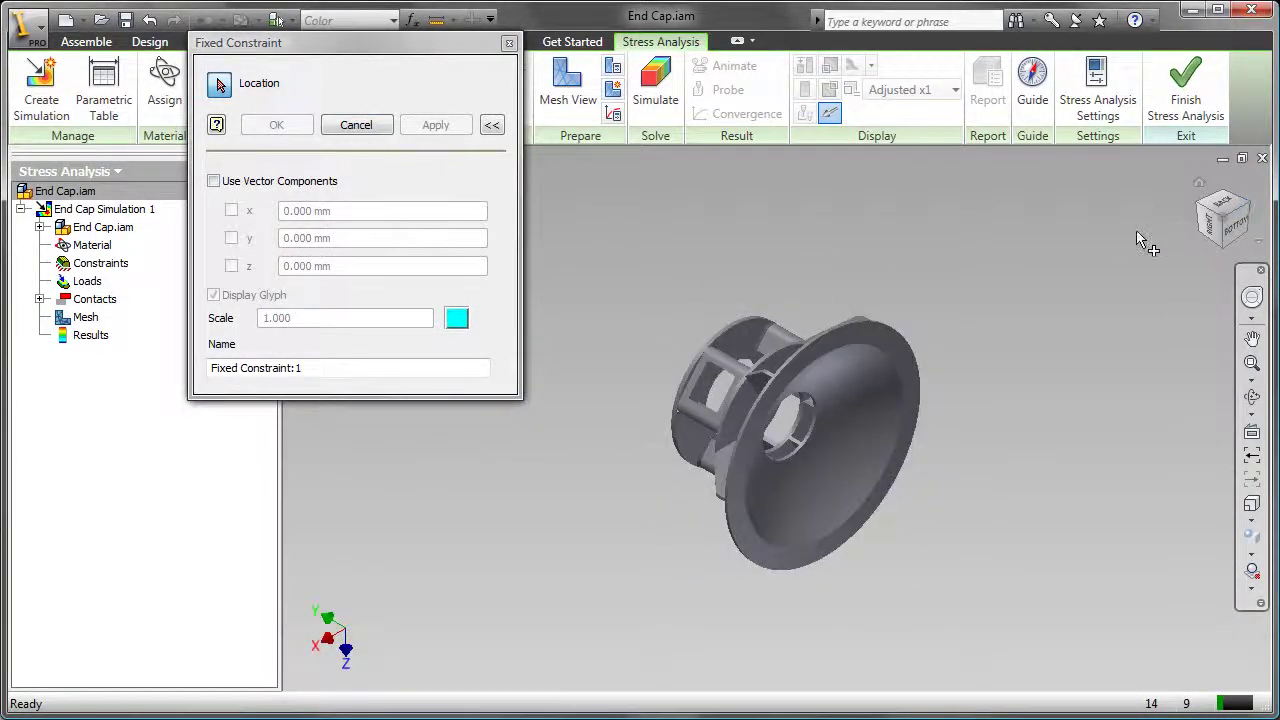
click(881, 343)
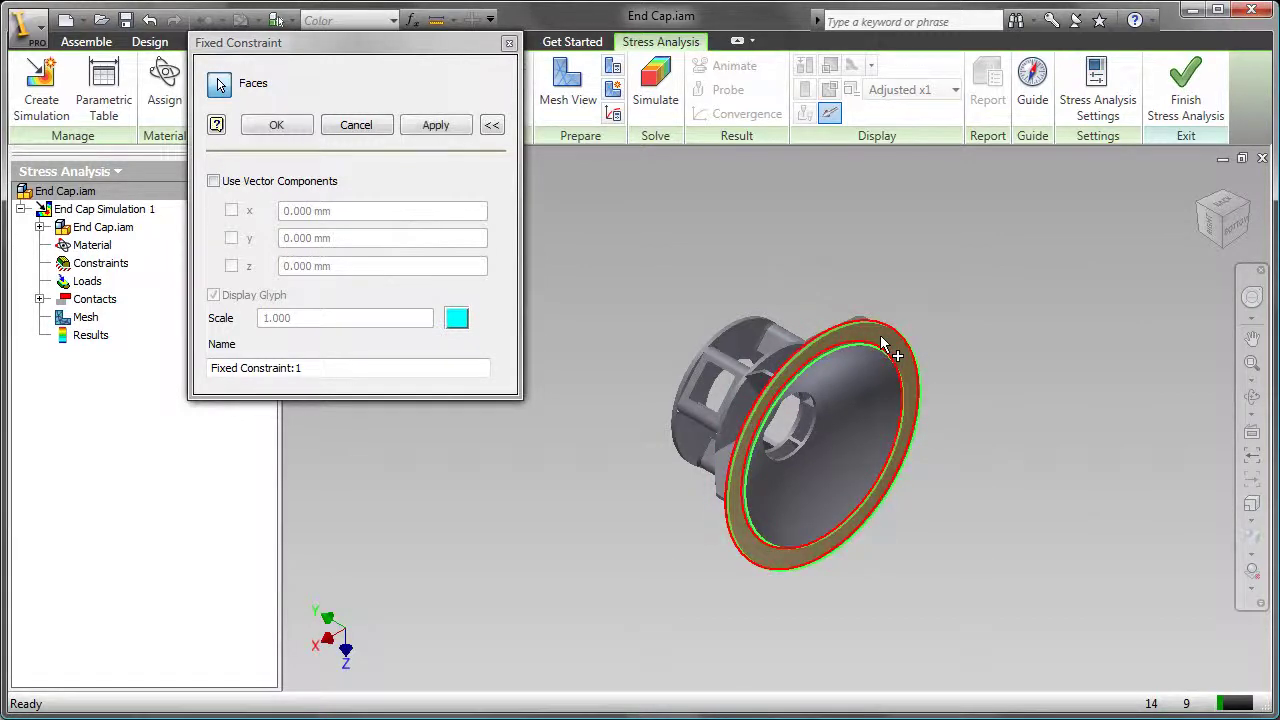
click(276, 126)
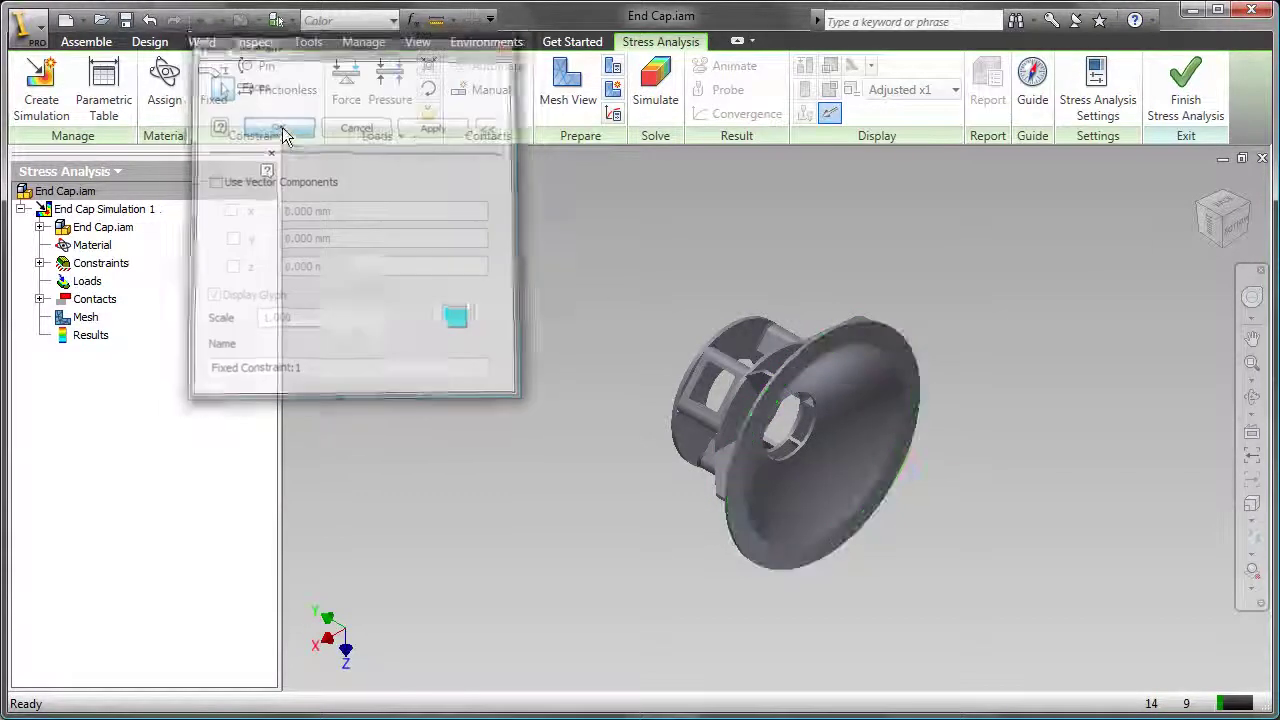
Apply a 2.6 MPa pressure load to the flange's inner conical face
click(398, 106)
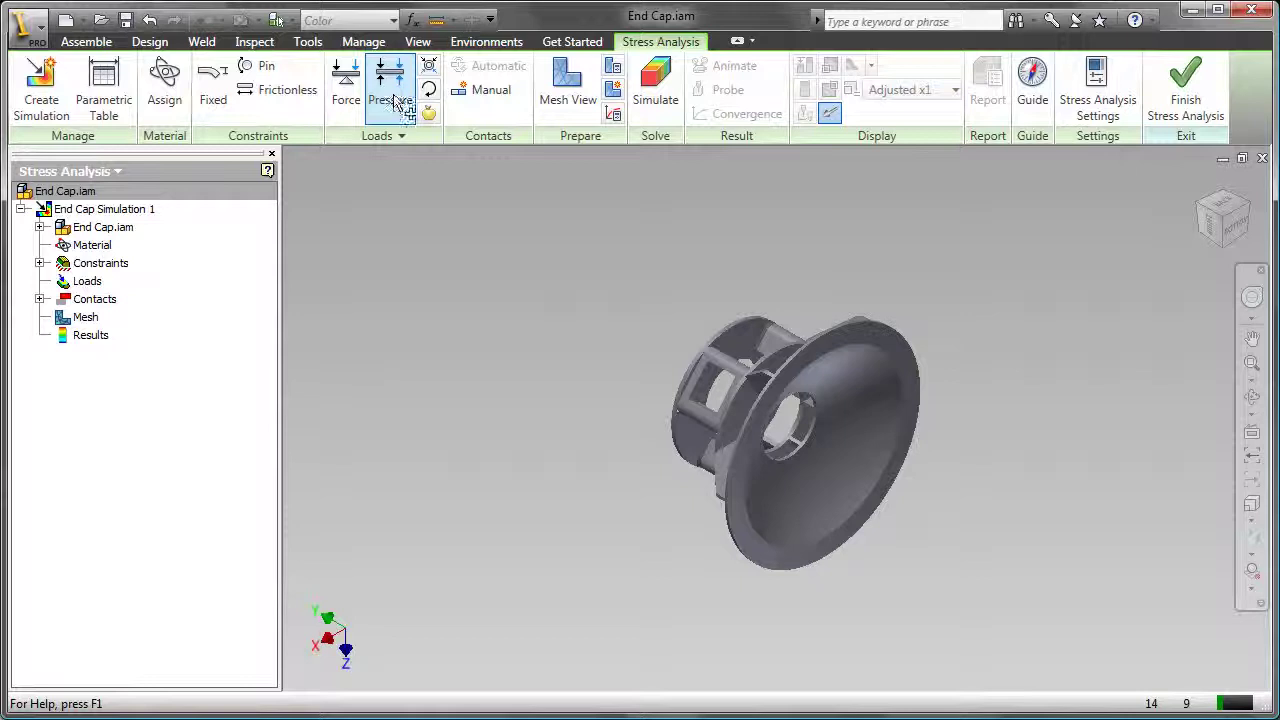
click(820, 472)
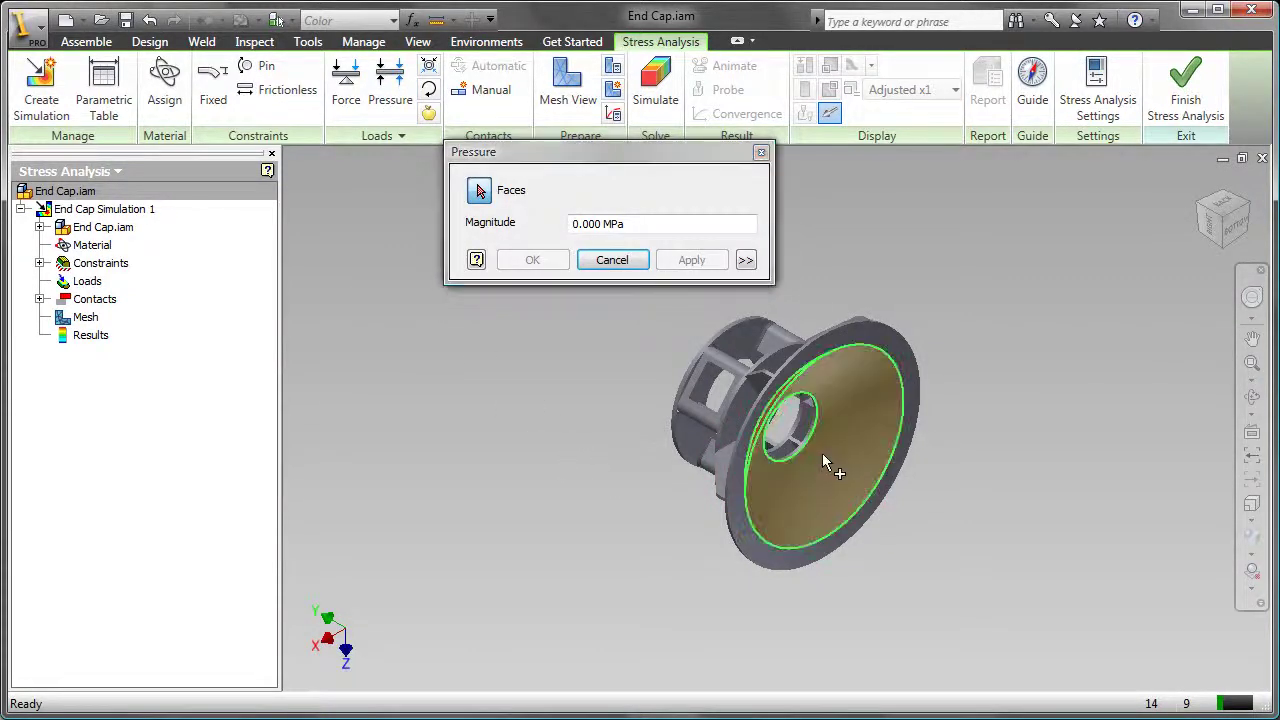
drag(634, 223, 532, 222)
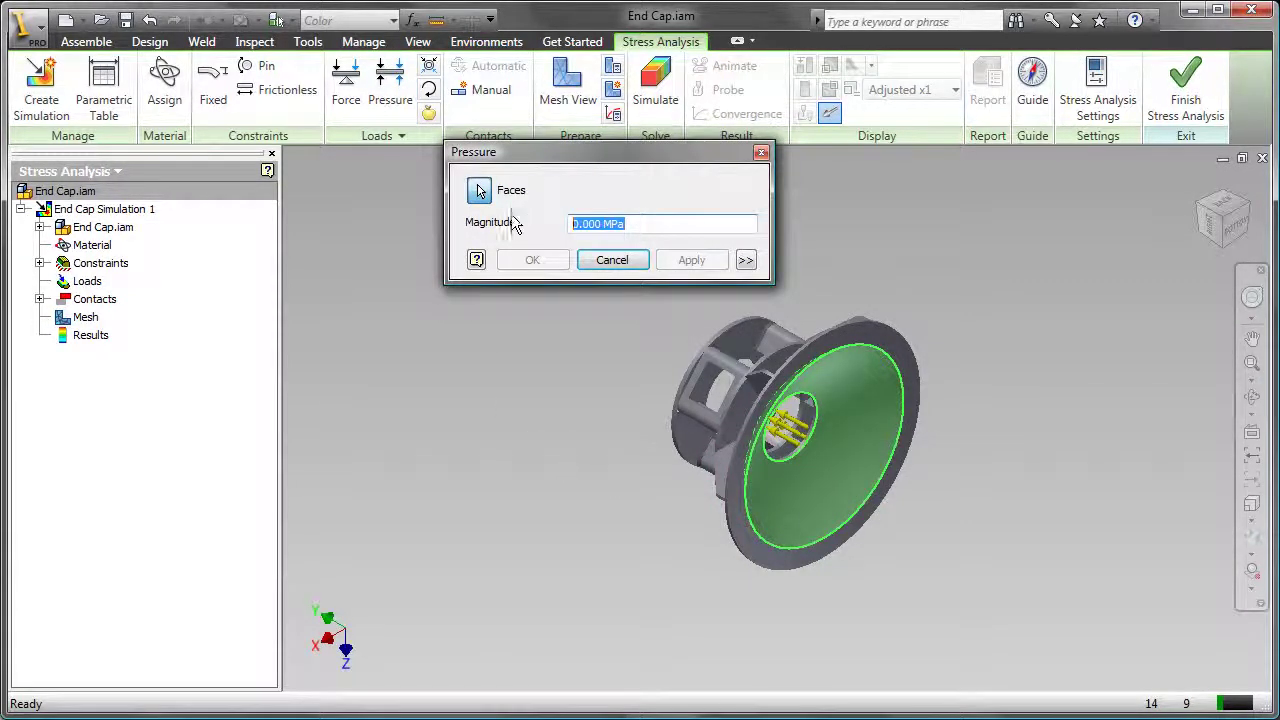
text(2.)
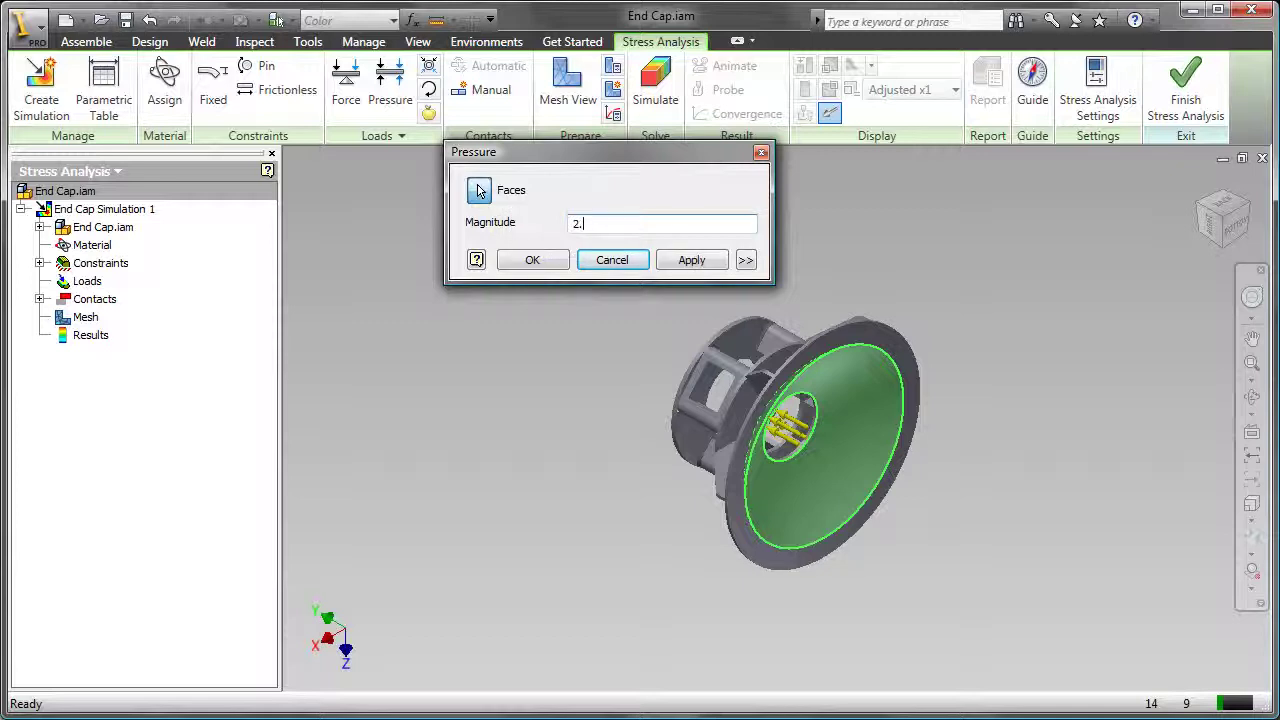
text(6 M)
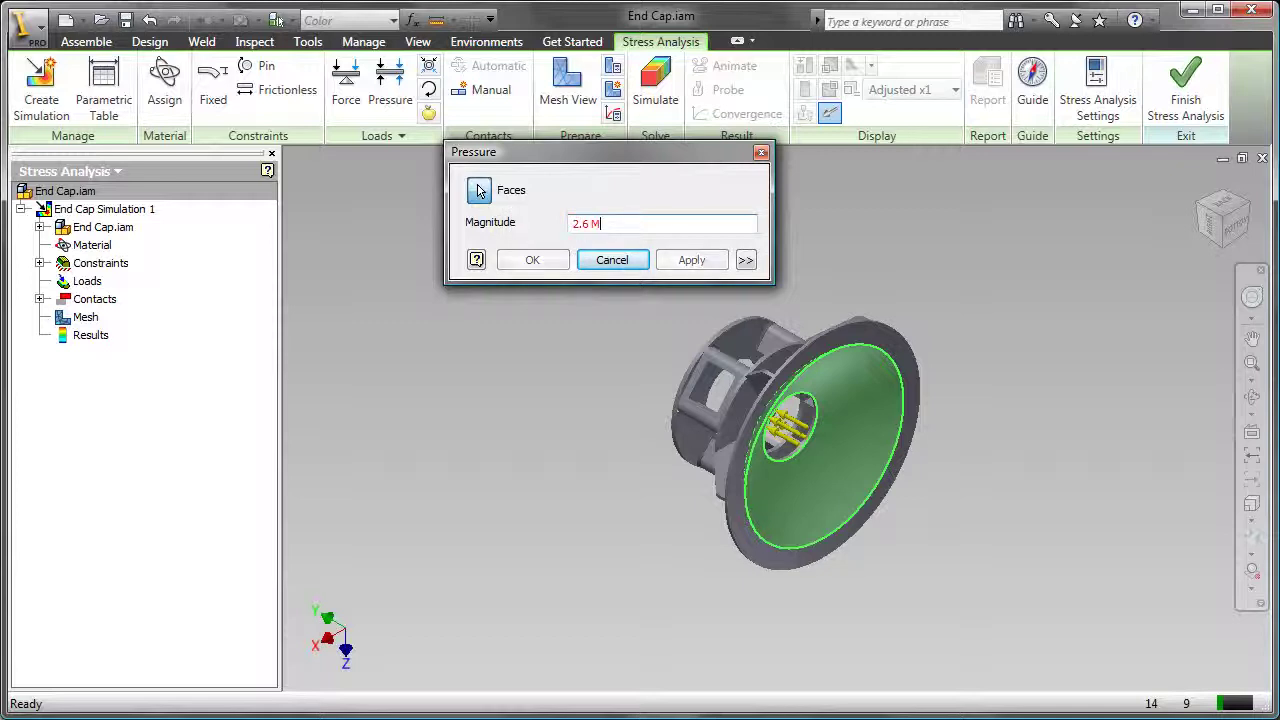
text(Pa)
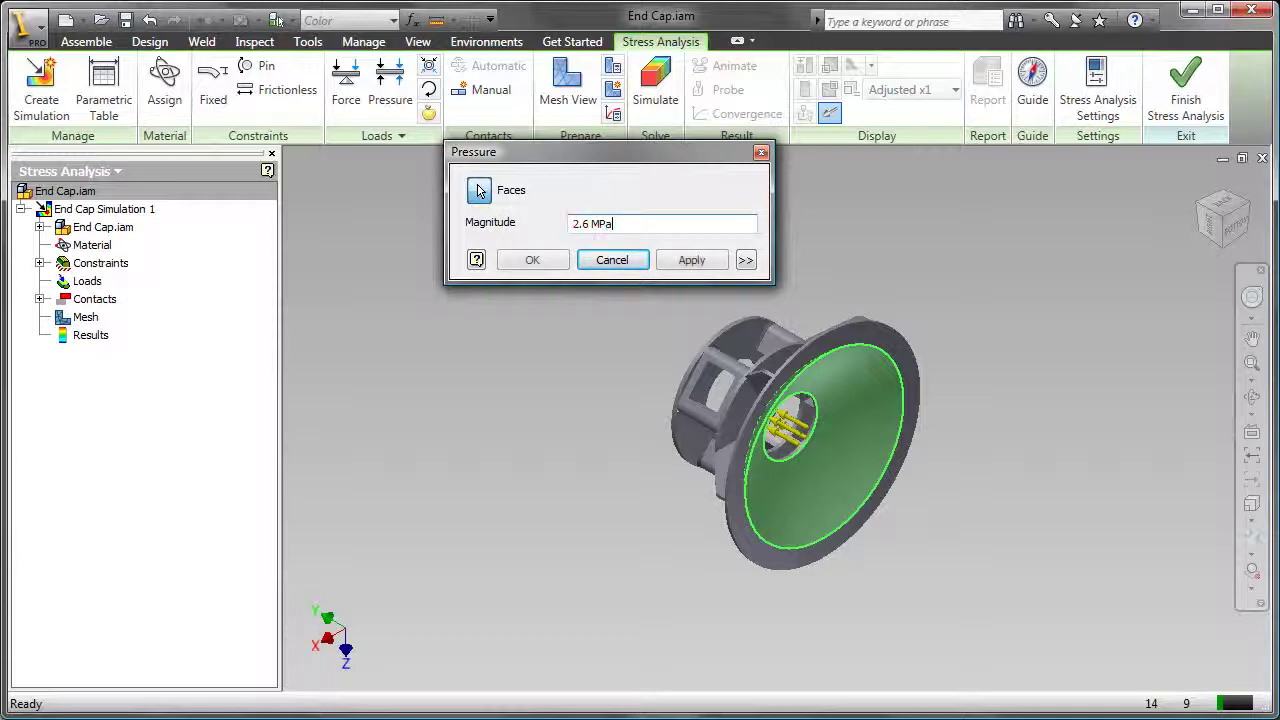
click(537, 262)
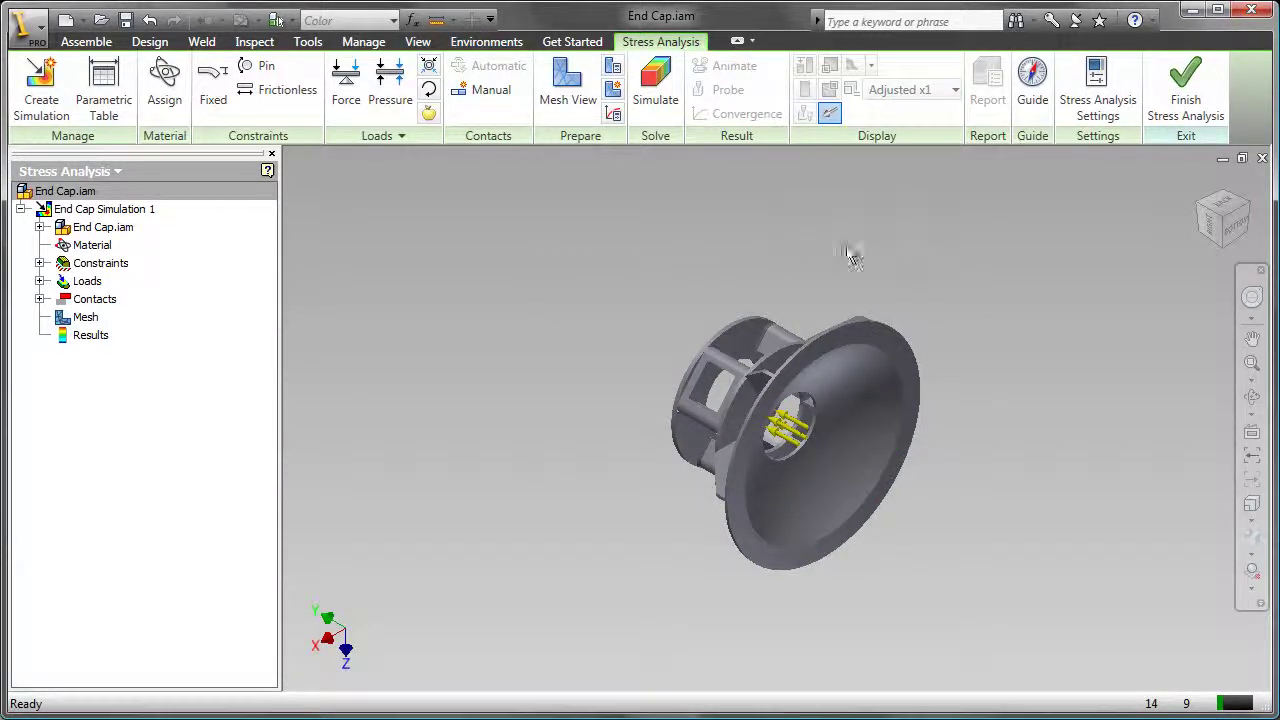
Orbit the End Cap to a rear isometric view with the ViewCube
click(1196, 184)
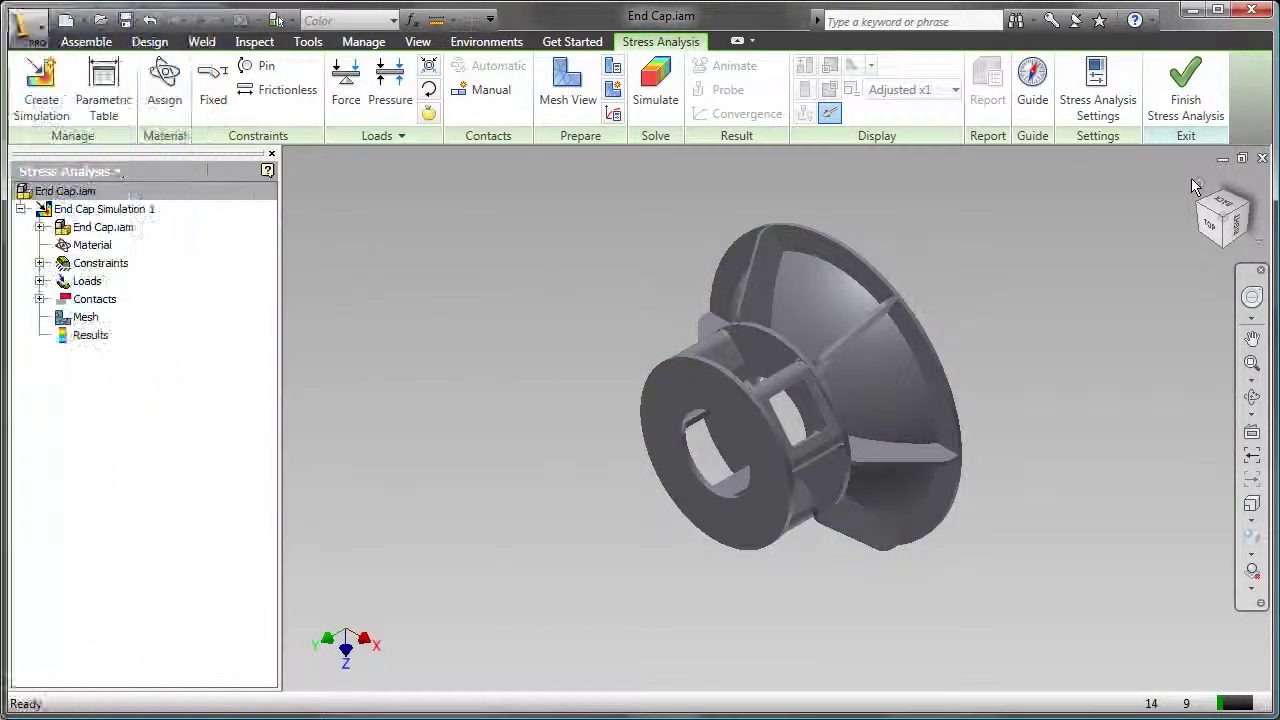
Run End Cap Simulation 1, giving von Mises stress from 0.02 to 94.89 MPa
click(657, 79)
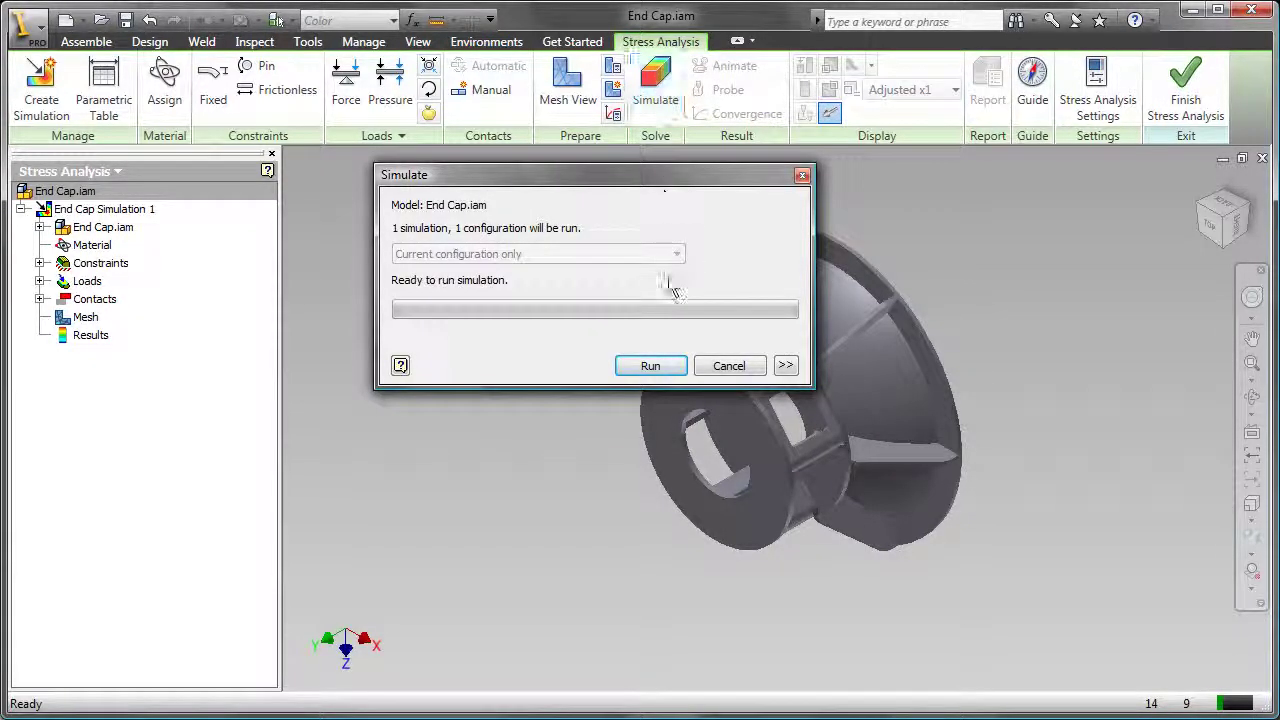
click(669, 362)
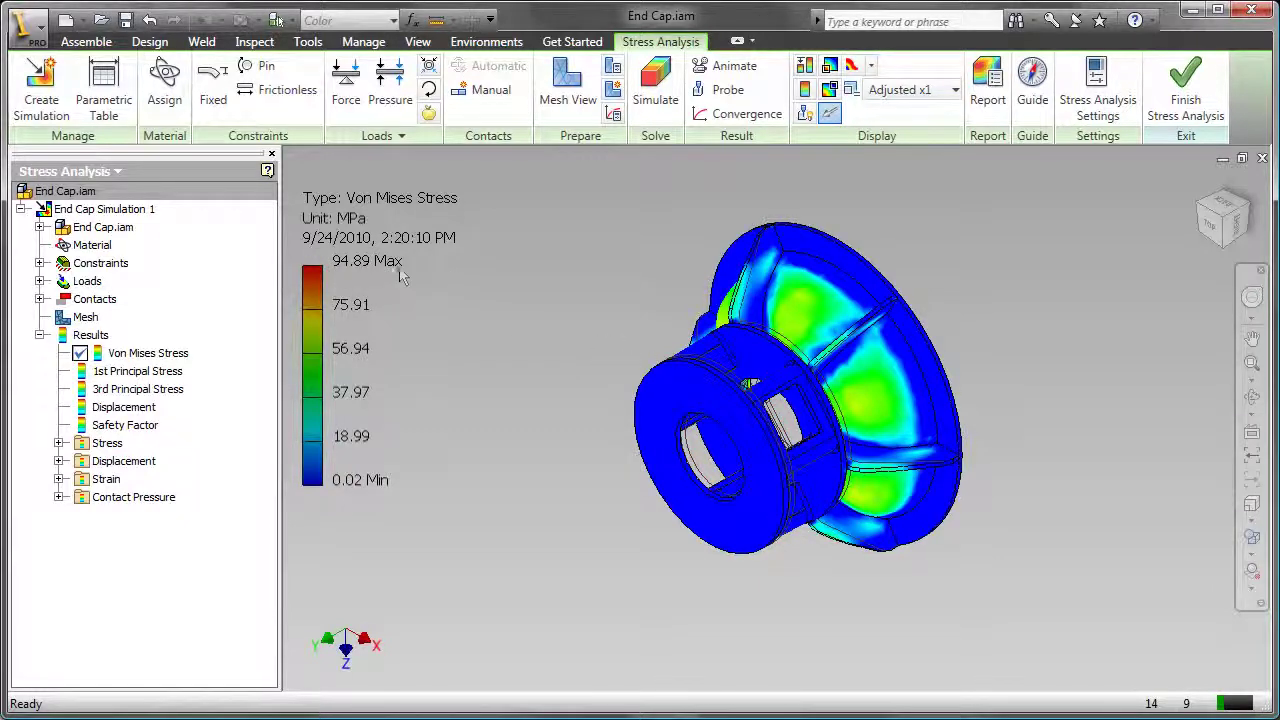
Display the Displacement and Safety Factor results, then finish the stress analysis
double_click(123, 408)
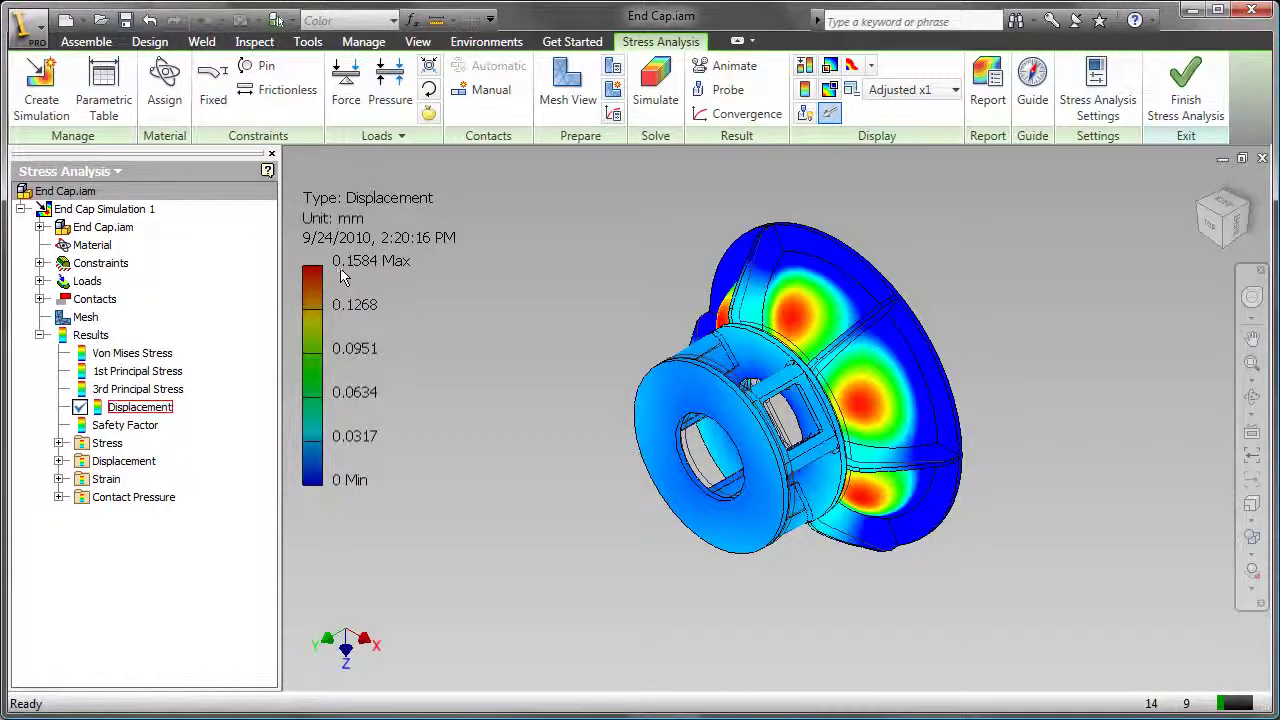
click(143, 428)
double_click(143, 428)
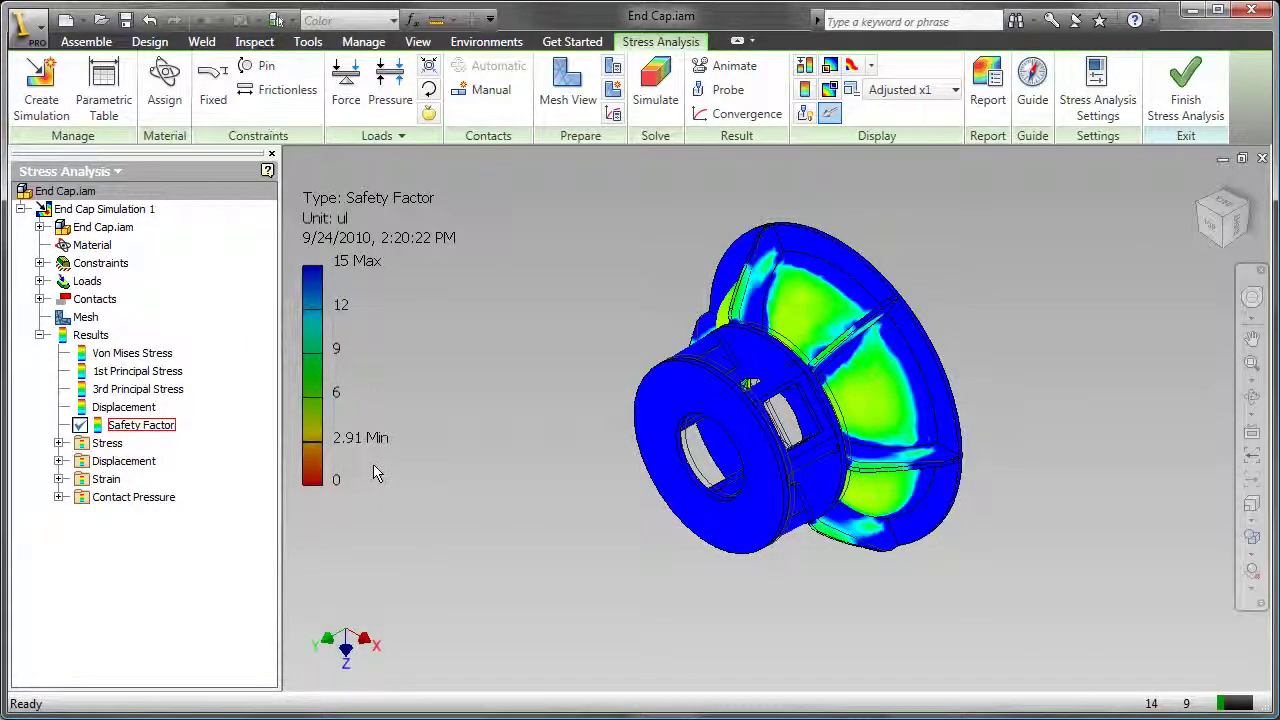
click(1208, 118)
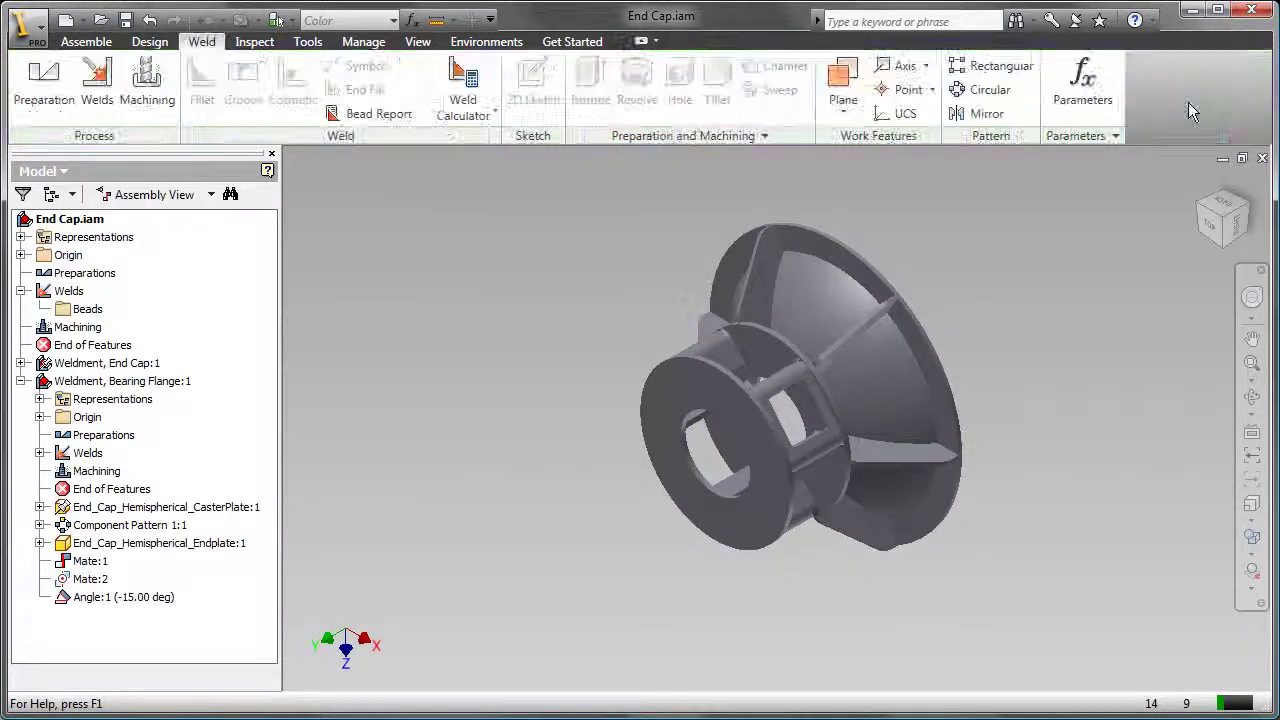
Update End Cap.iam's physical iProperties to read its 270.196 kg mass, then close
right_click(98, 228)
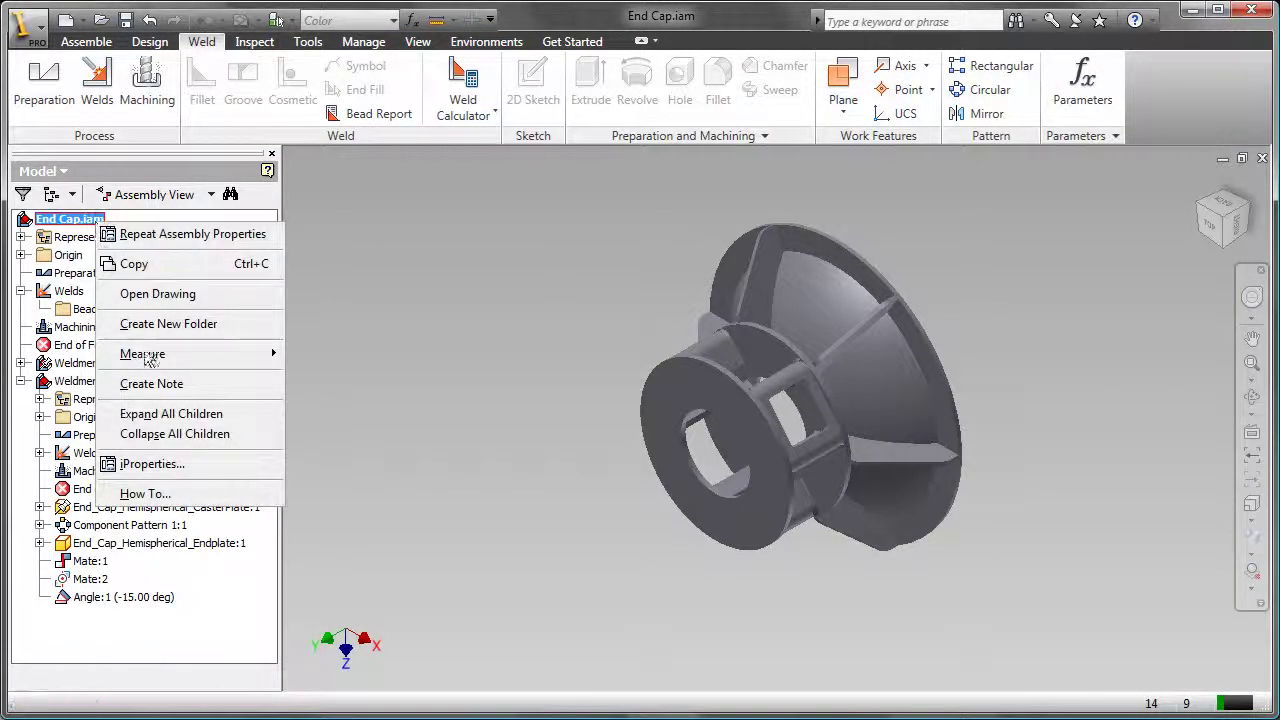
click(161, 462)
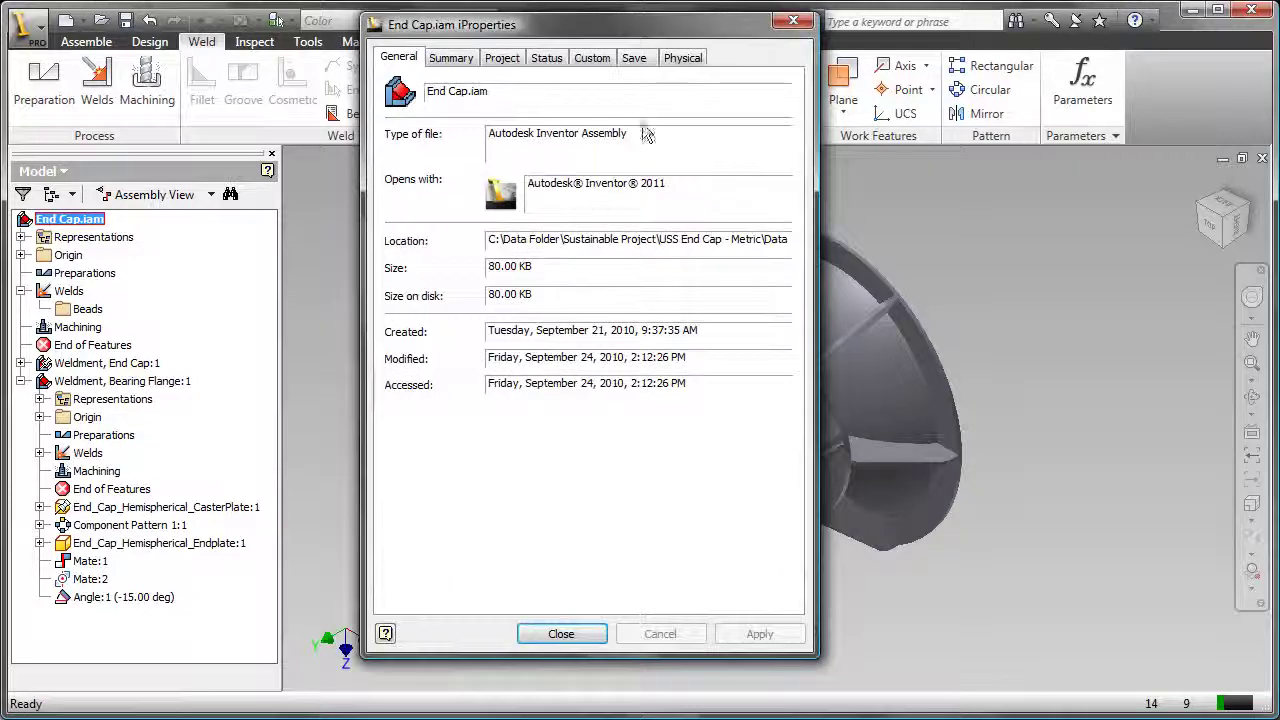
click(683, 57)
click(742, 104)
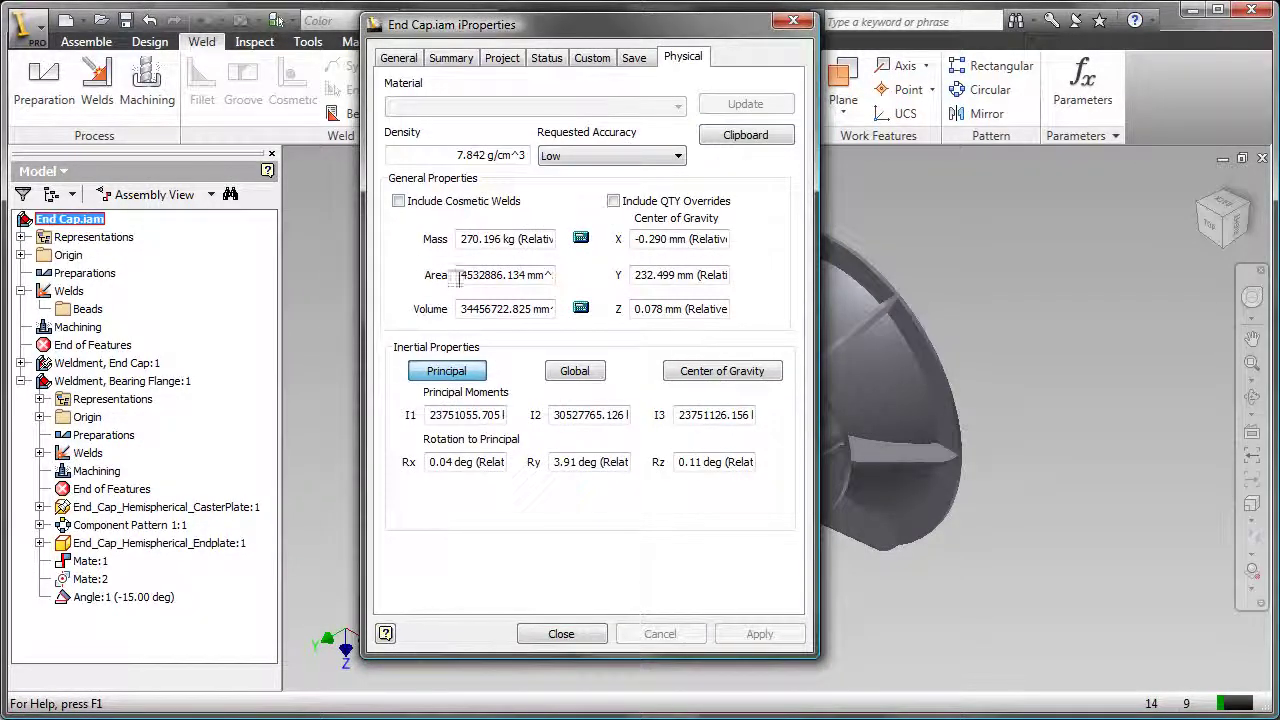
click(561, 634)
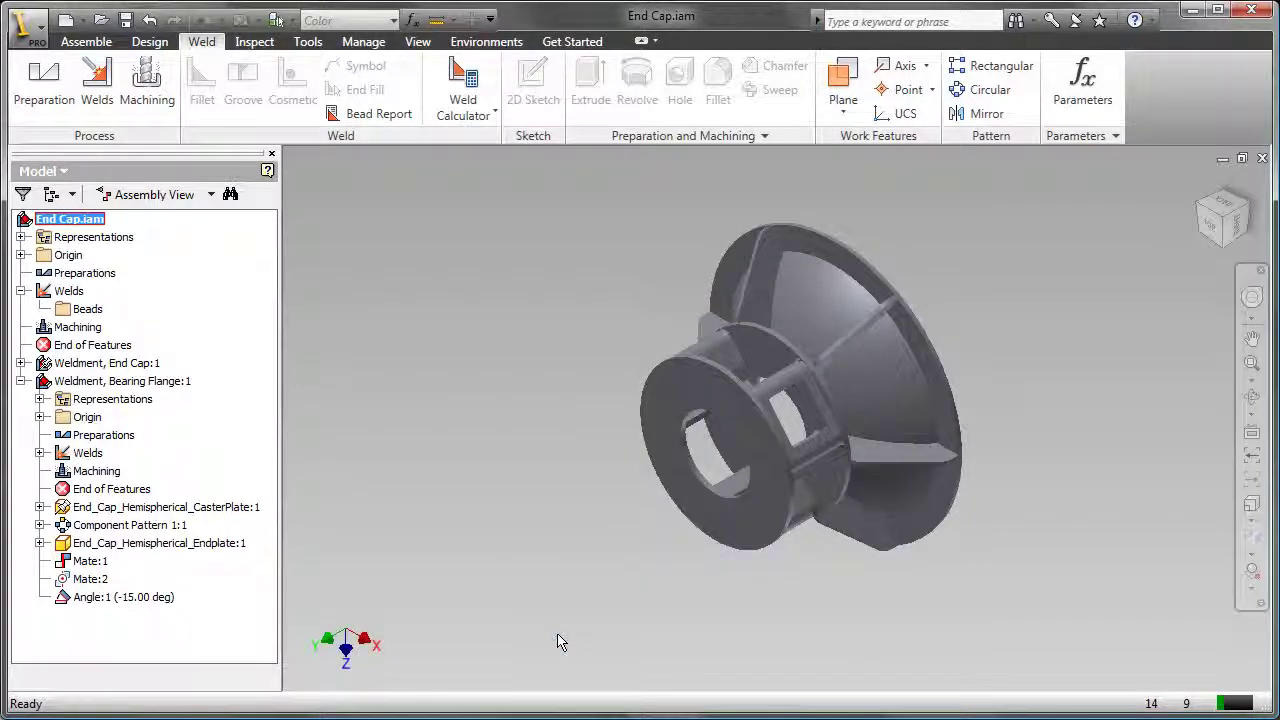
Reopen Stress Analysis and display the Von Mises Stress result
click(468, 46)
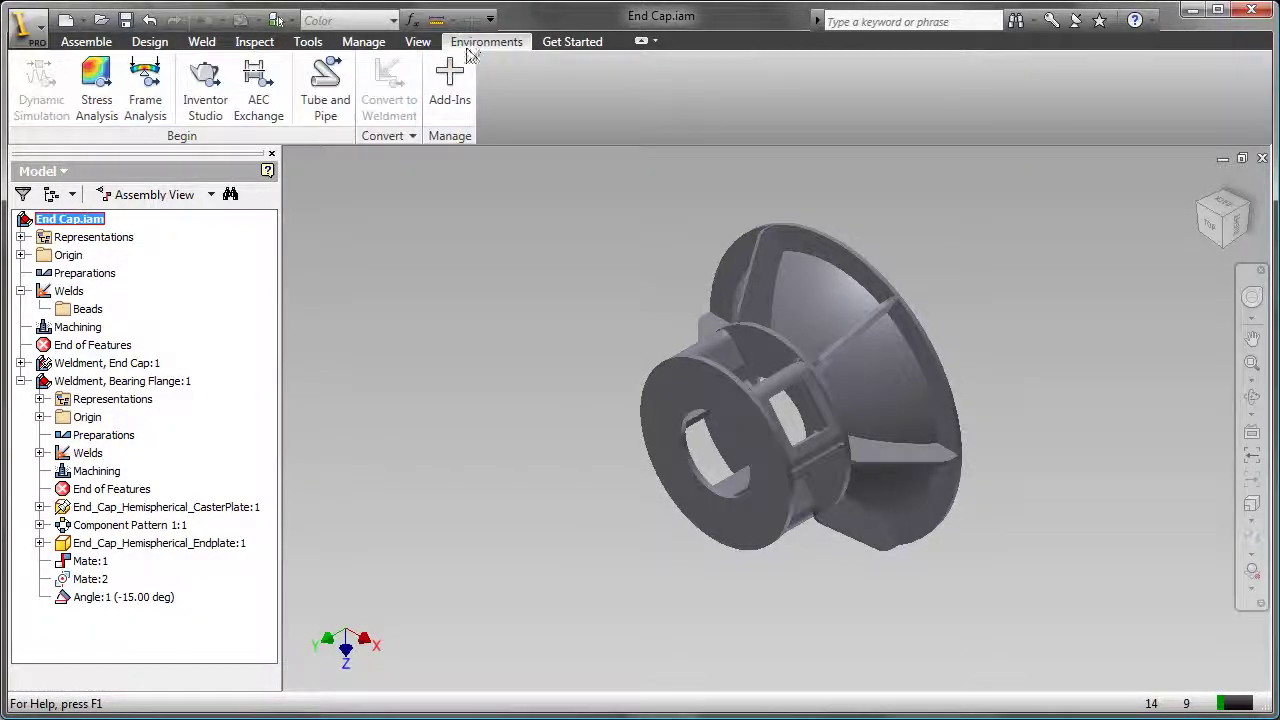
click(97, 85)
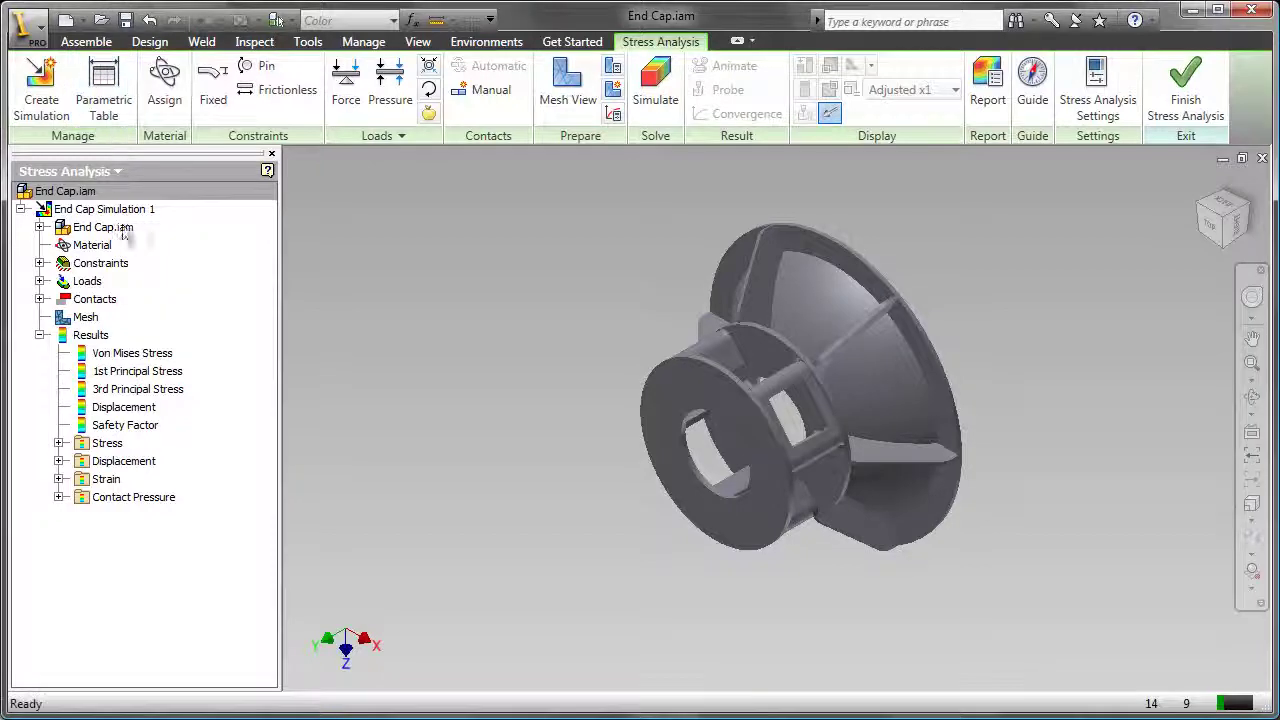
double_click(140, 354)
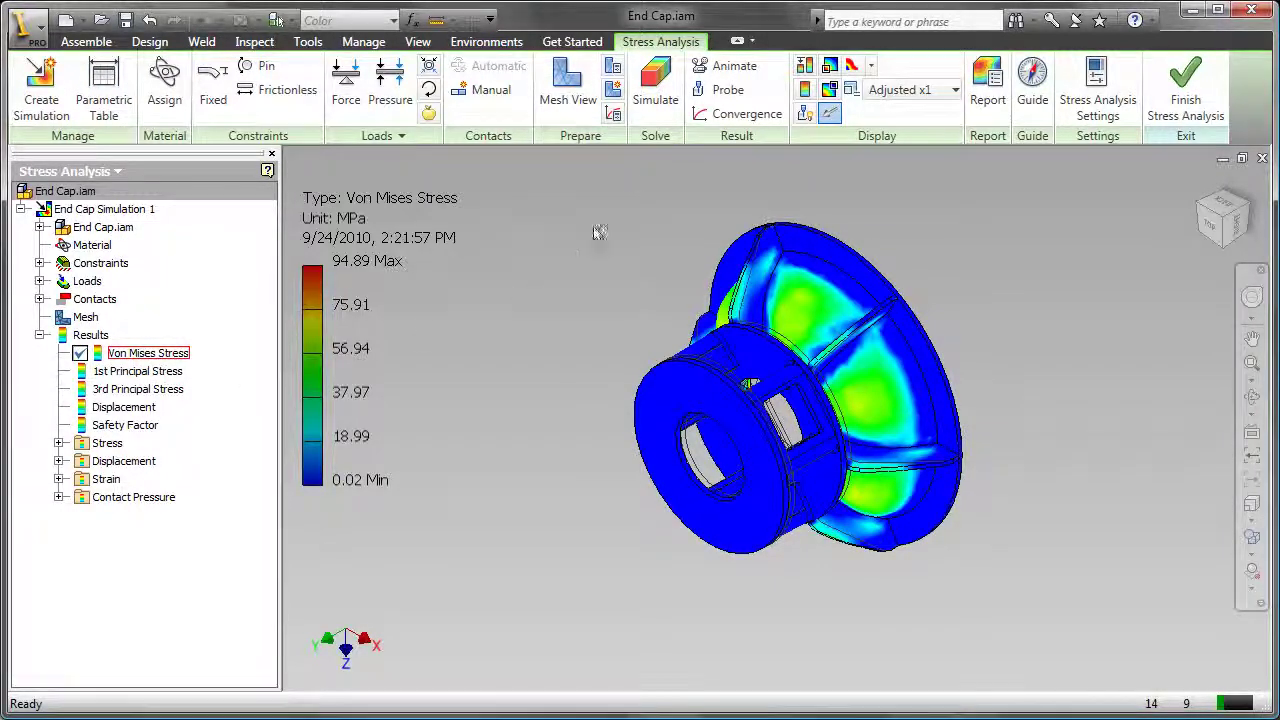
Animate the von Mises stress plot over 10 steps at Normal speed
click(720, 68)
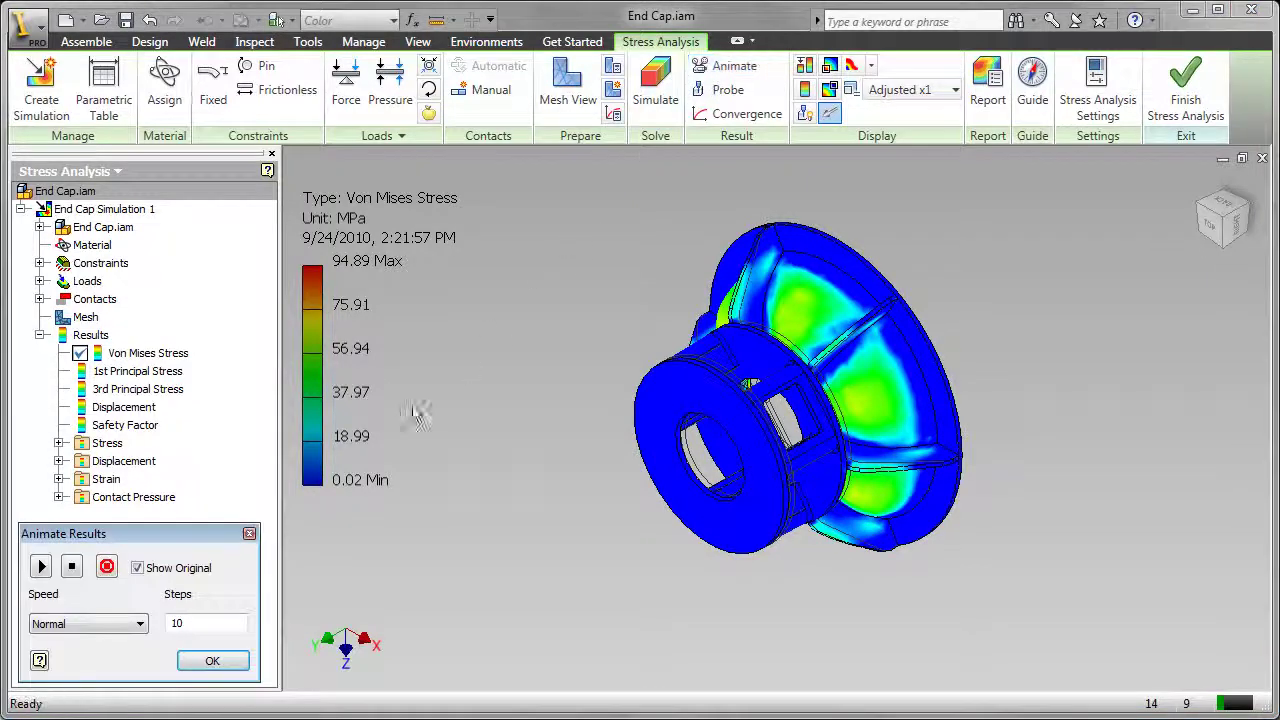
click(42, 568)
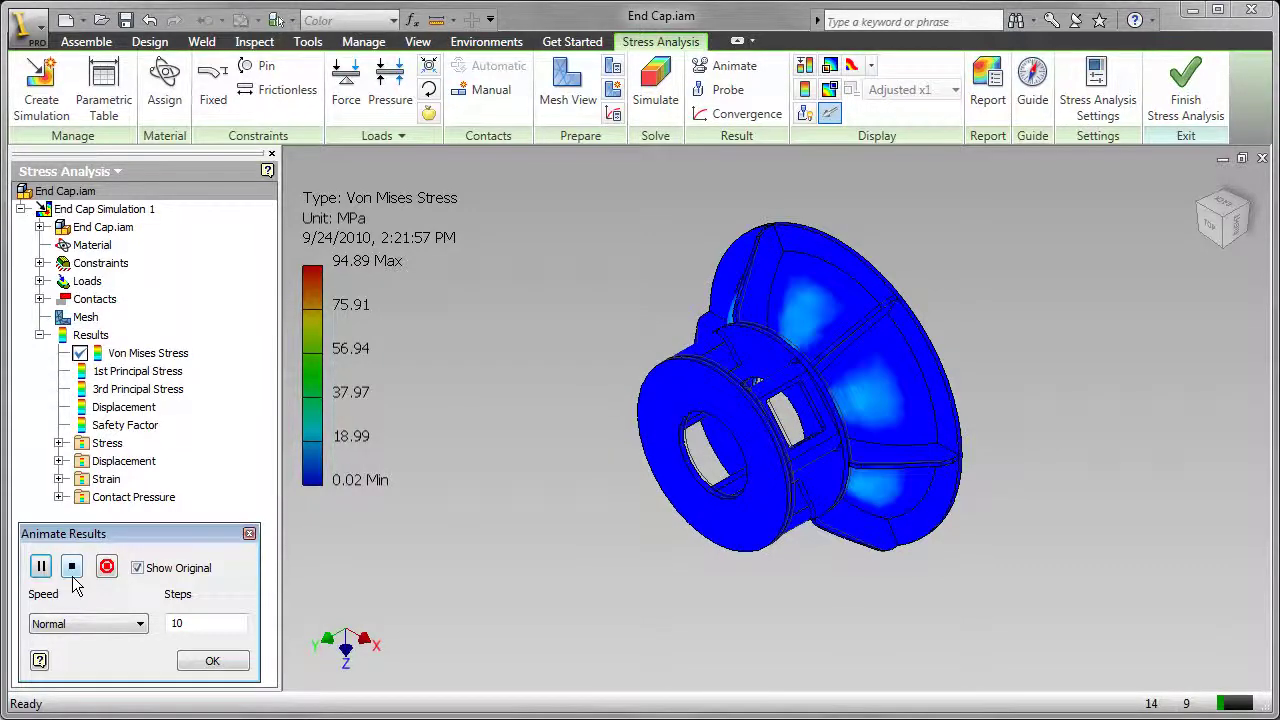
click(230, 667)
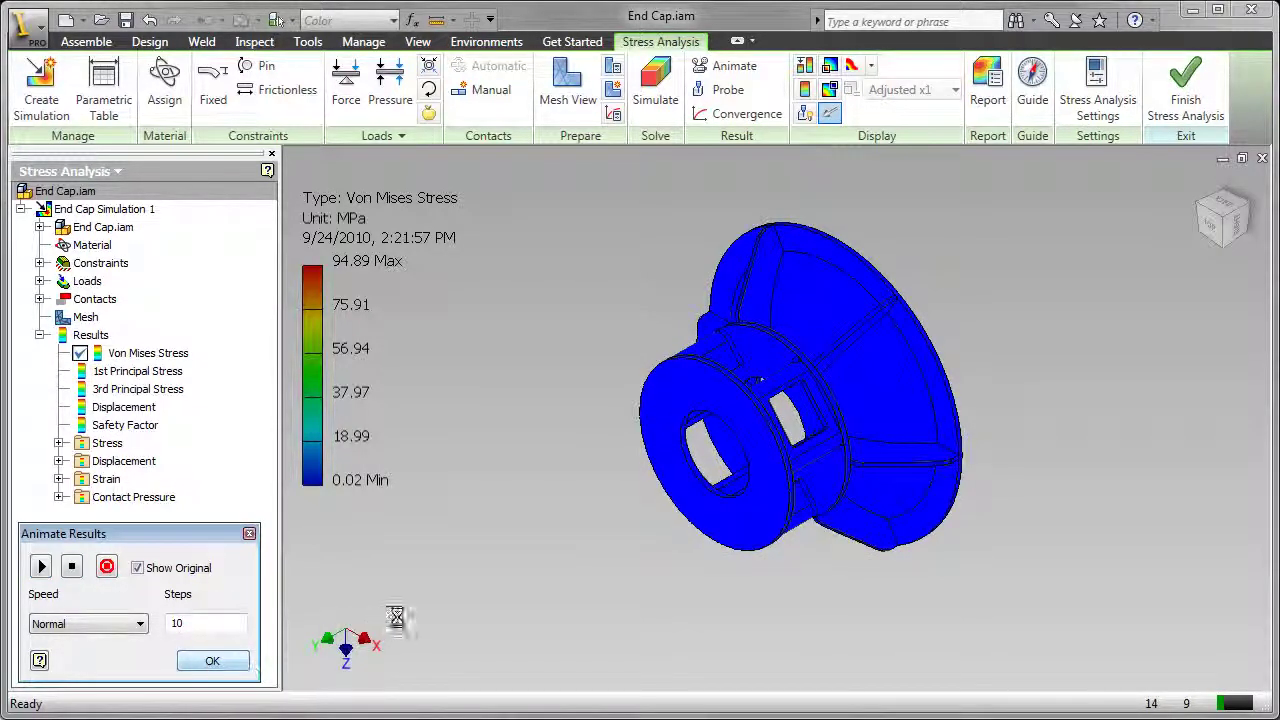